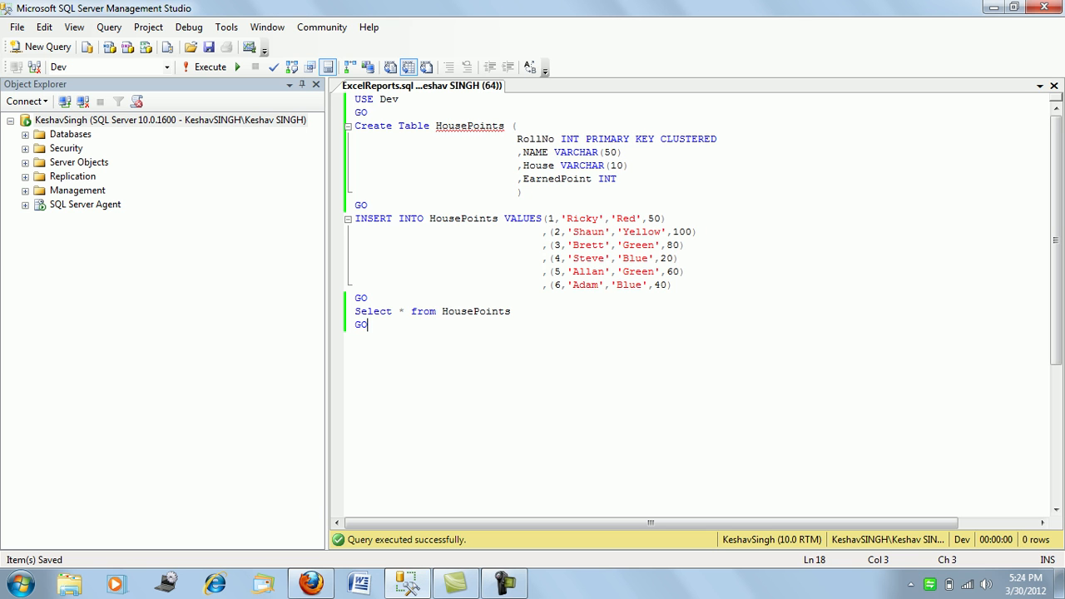
Run the entire script that creates, fills and queries the HousePoints table in Dev, and inspect the EarnedPoint column of the results.
key("ctrl+a")
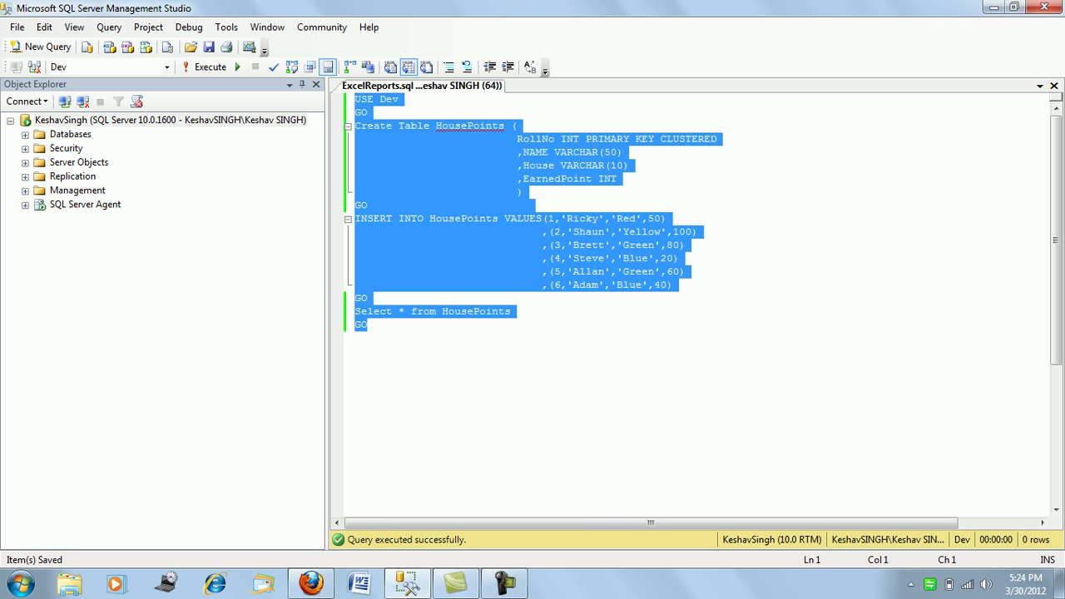
key("F5")
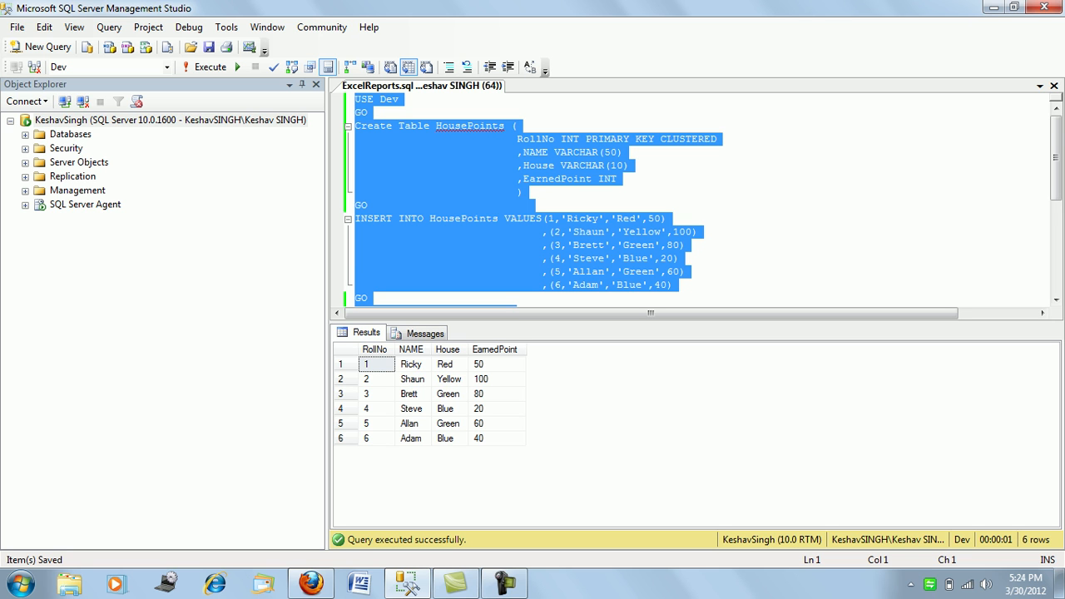
left_click(497, 349)
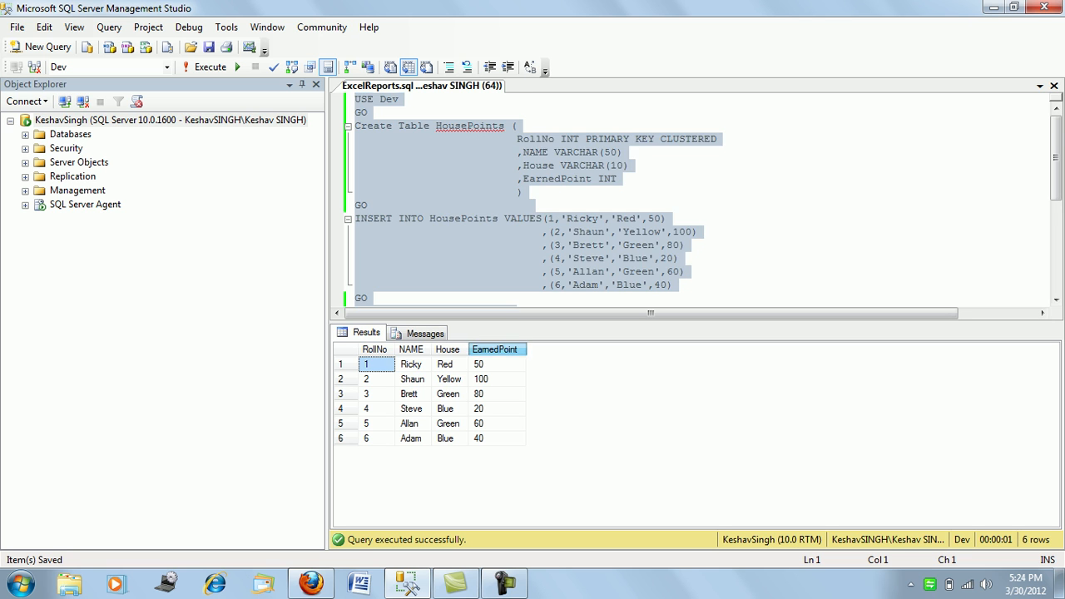
left_click(497, 408)
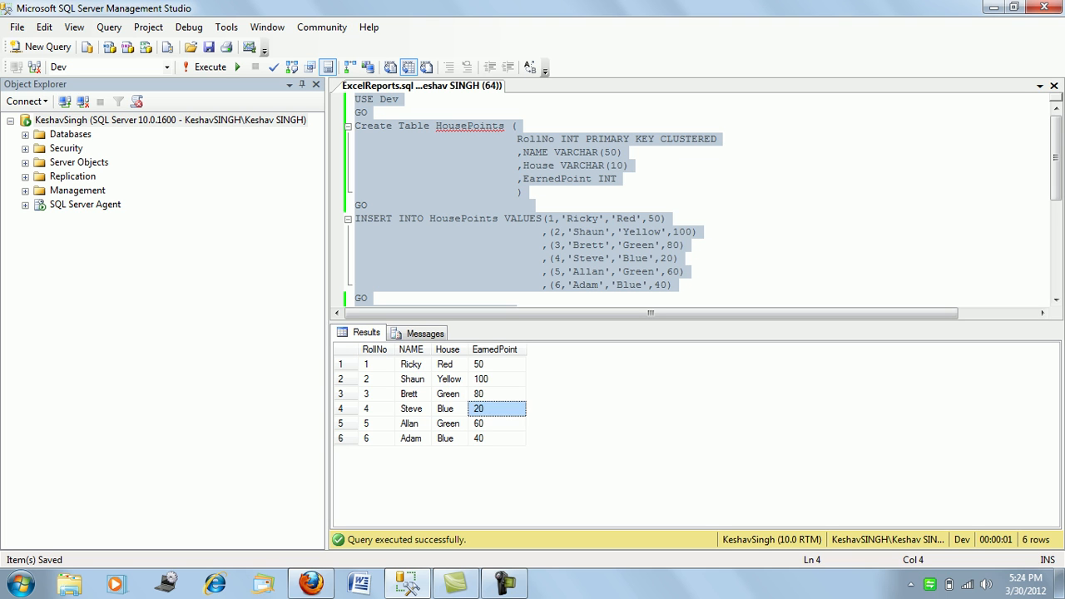
left_click_drag(497, 365, 497, 438)
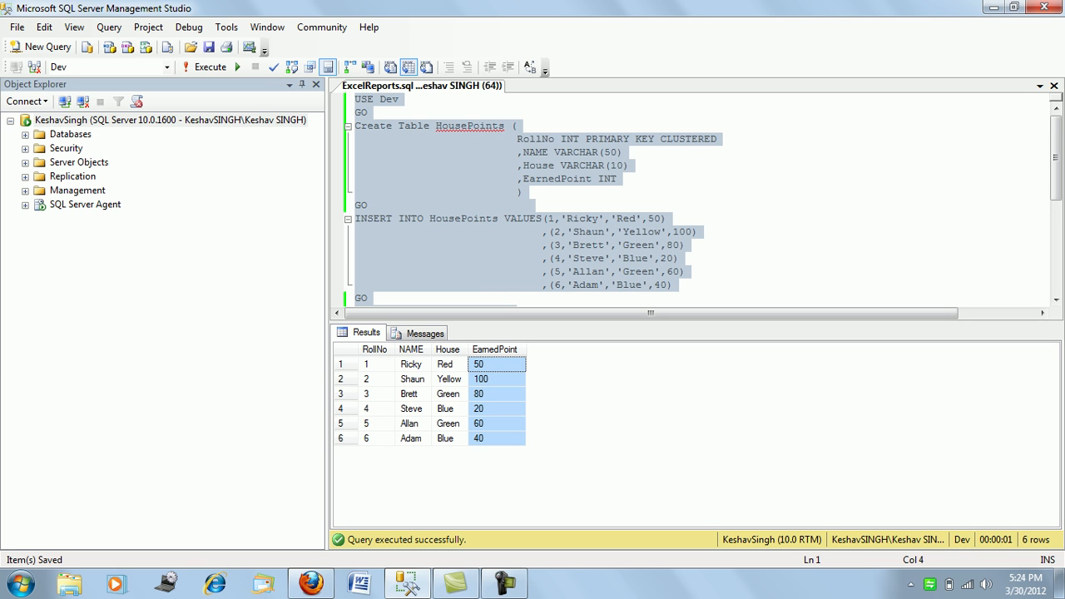
left_click(543, 286)
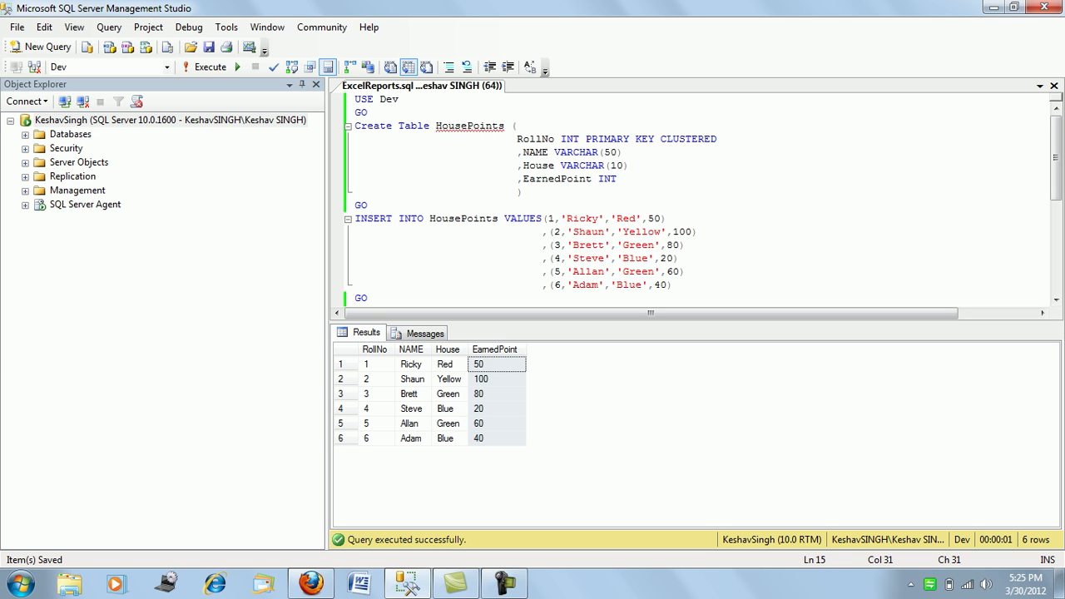
left_click(368, 298)
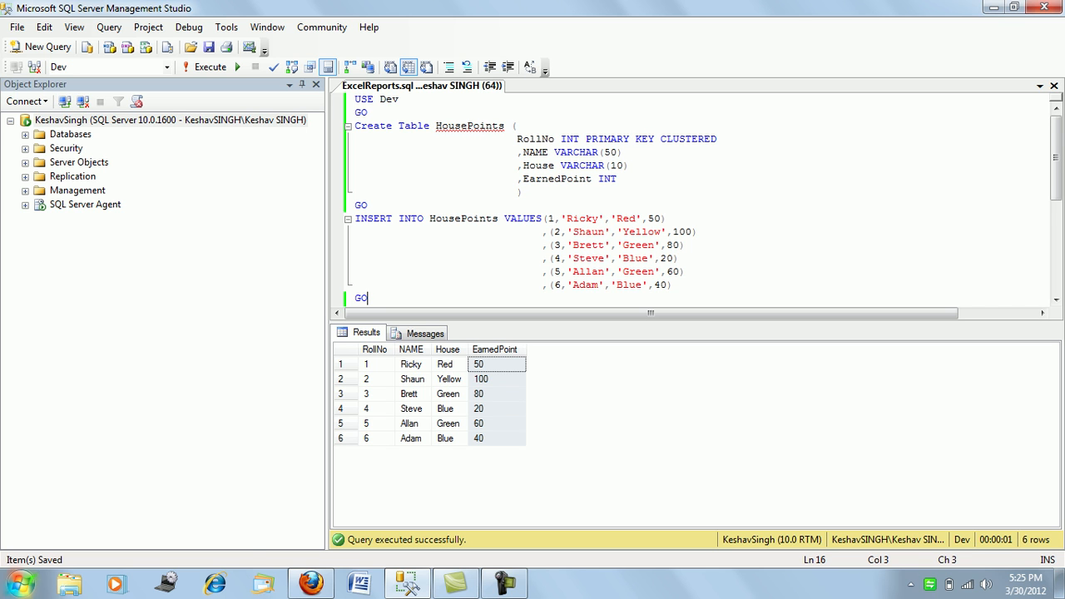
Switch to a new Excel workbook and start a SQL Server data import from server "." using Windows Authentication.
left_click(21, 584)
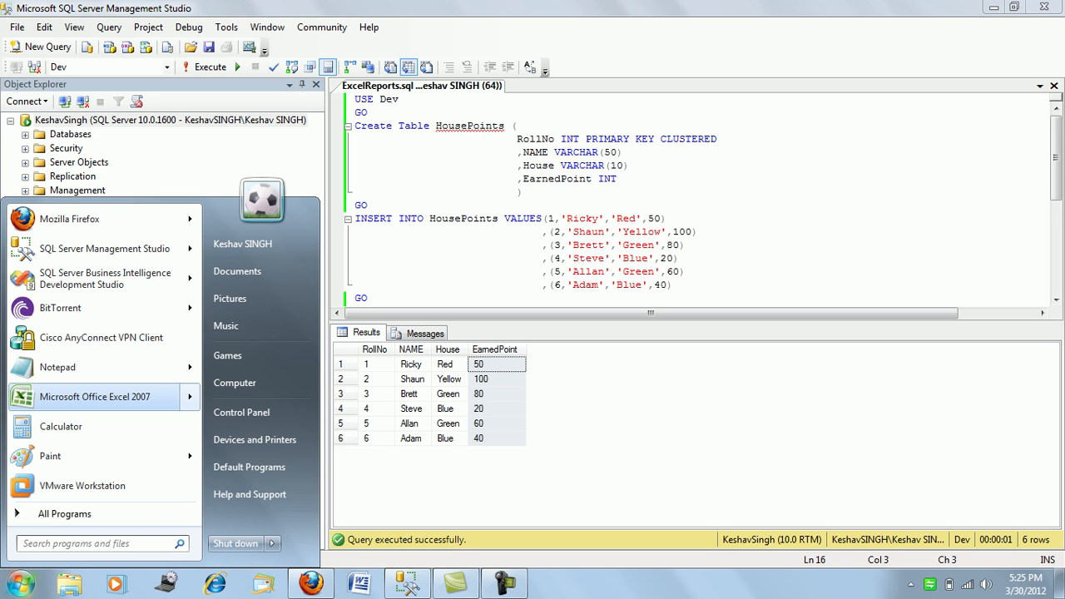
left_click(95, 397)
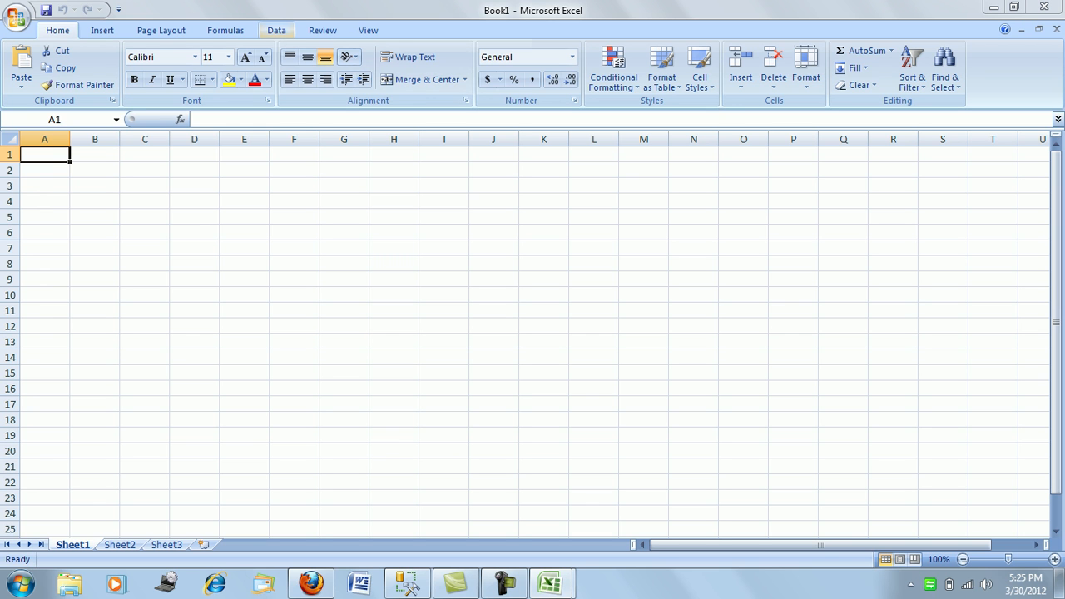
left_click(276, 30)
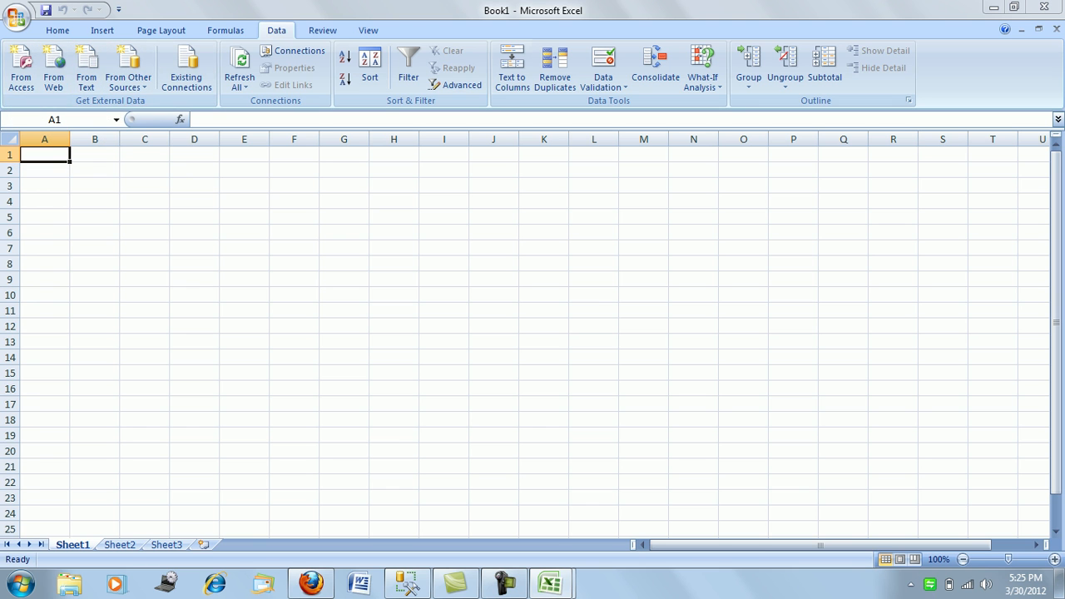
left_click(128, 82)
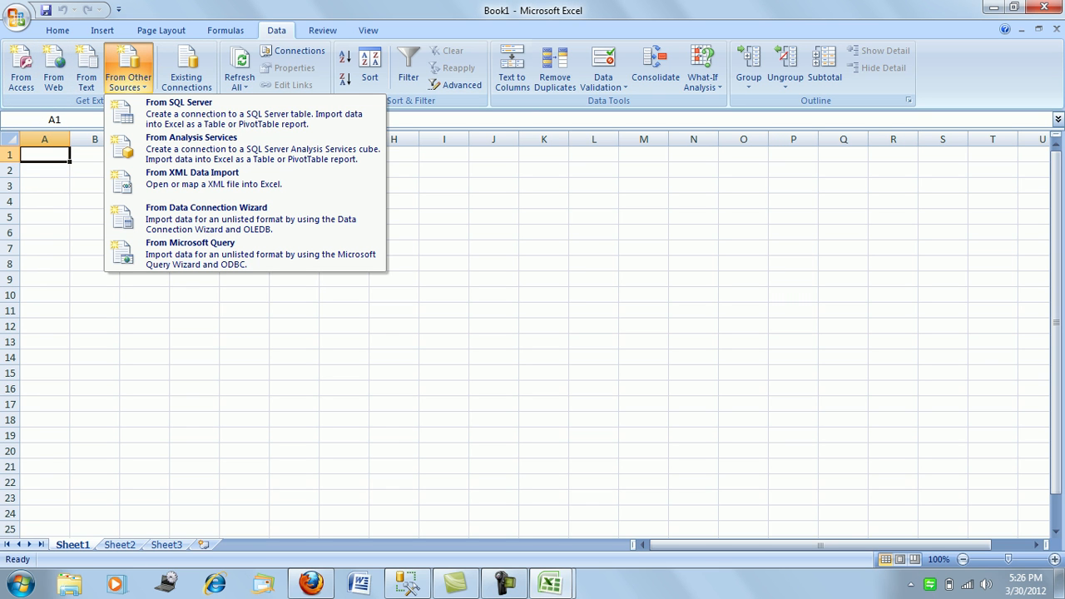
left_click(192, 108)
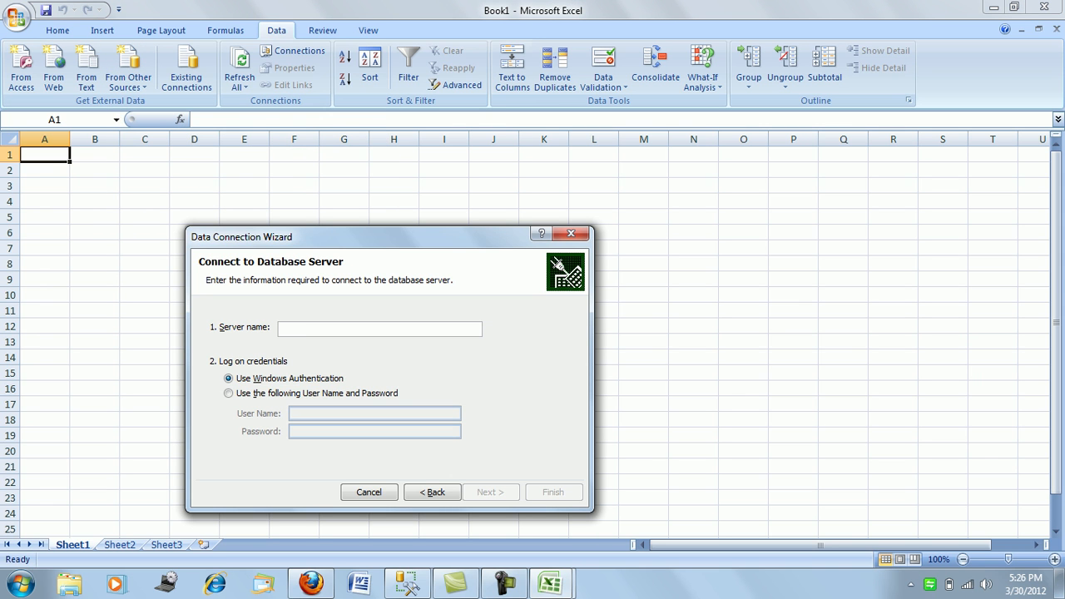
type(".")
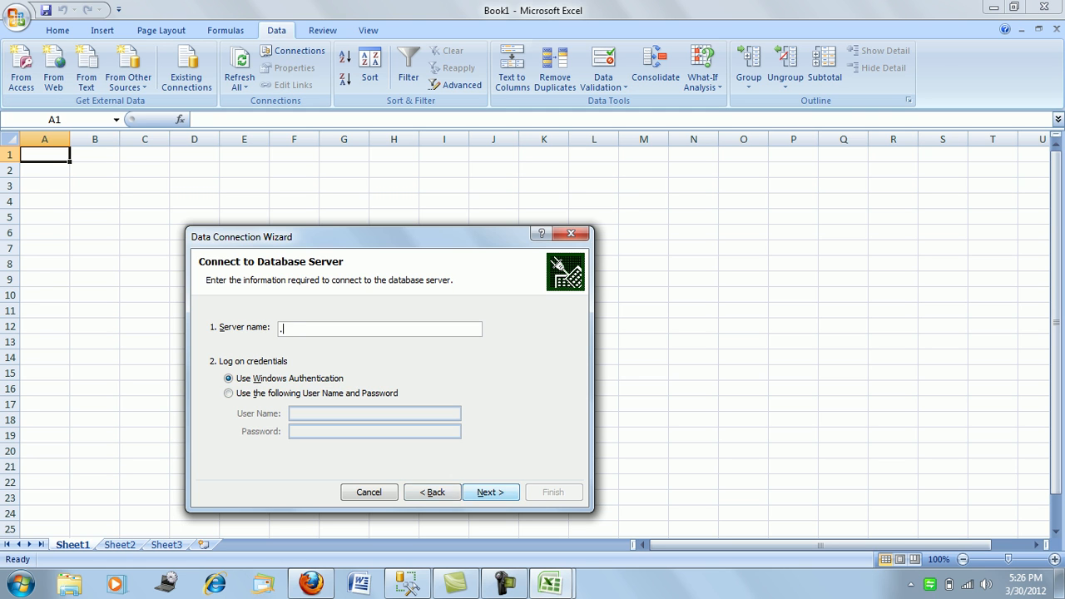
key("Return")
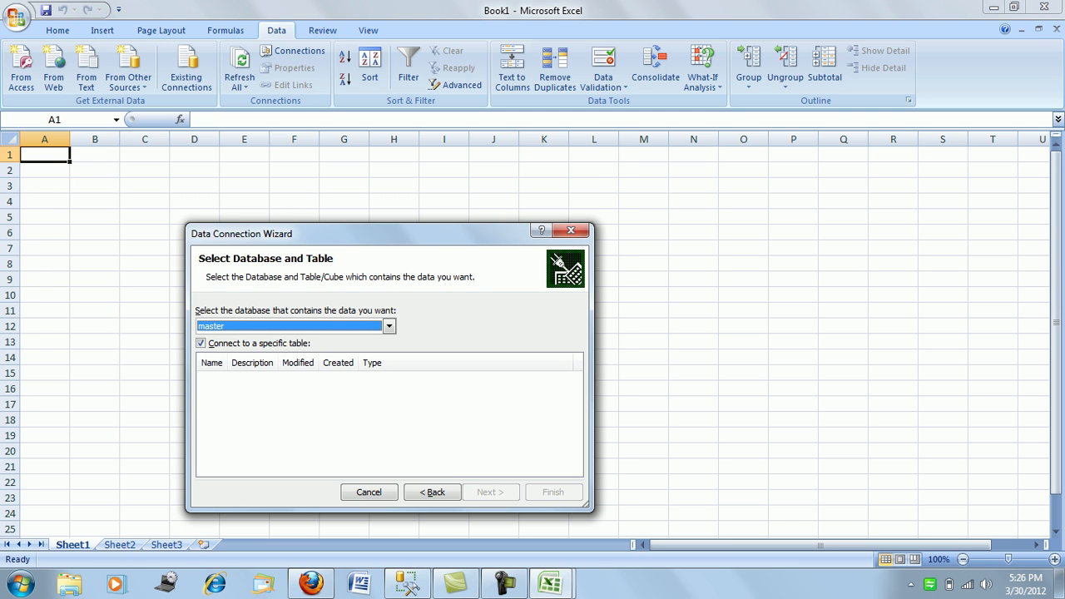
Choose the Dev database and its HousePoints table as the source of the data connection.
left_click(389, 326)
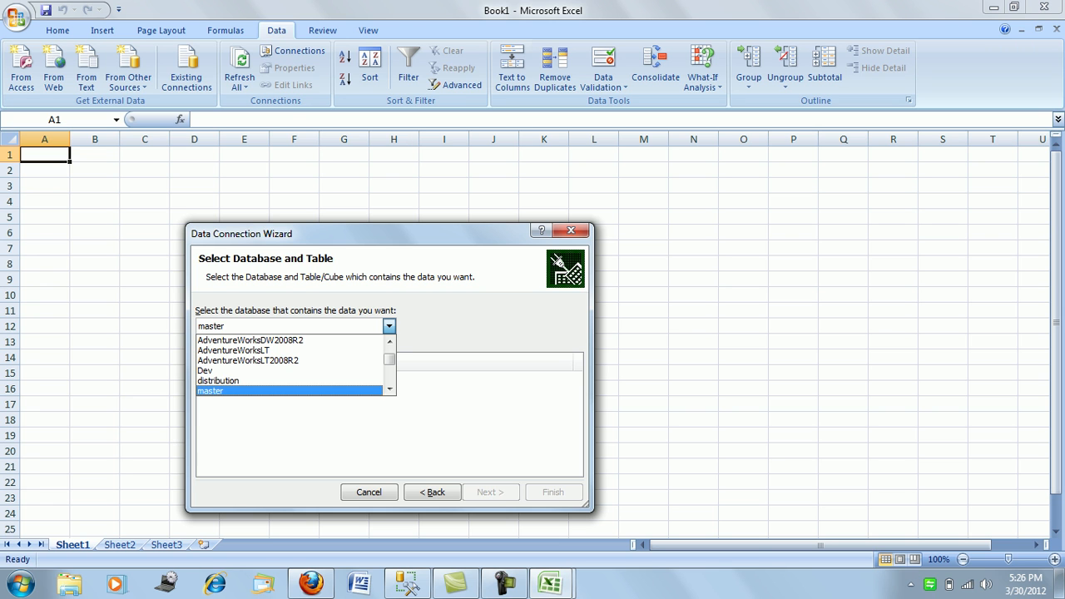
mouse_move(389, 360)
left_mouse_down()
mouse_move(389, 345)
mouse_move(389, 376)
mouse_move(390, 363)
left_mouse_up()
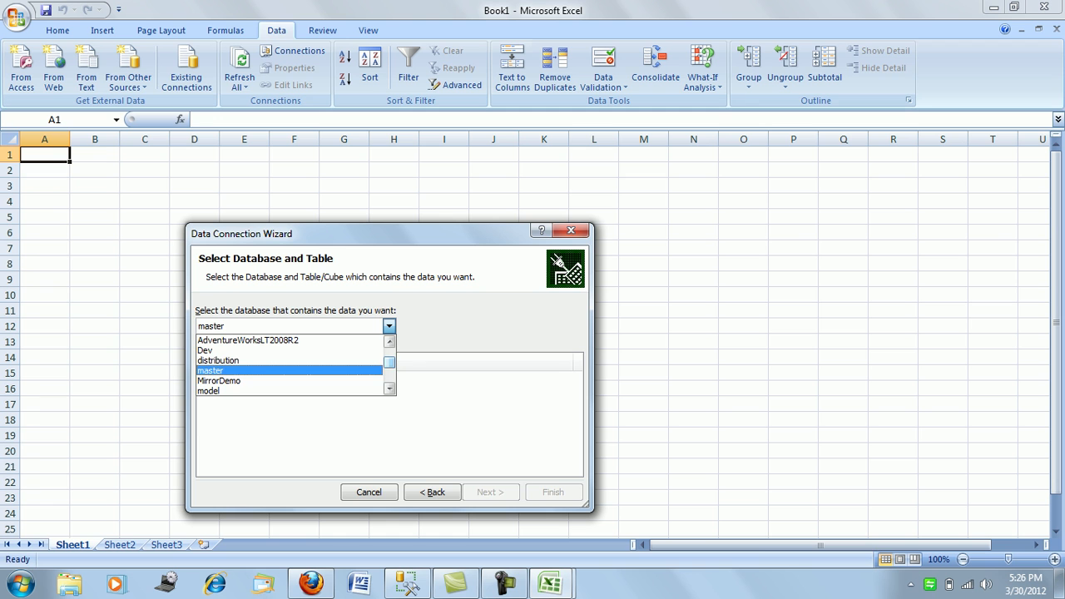
left_click(250, 350)
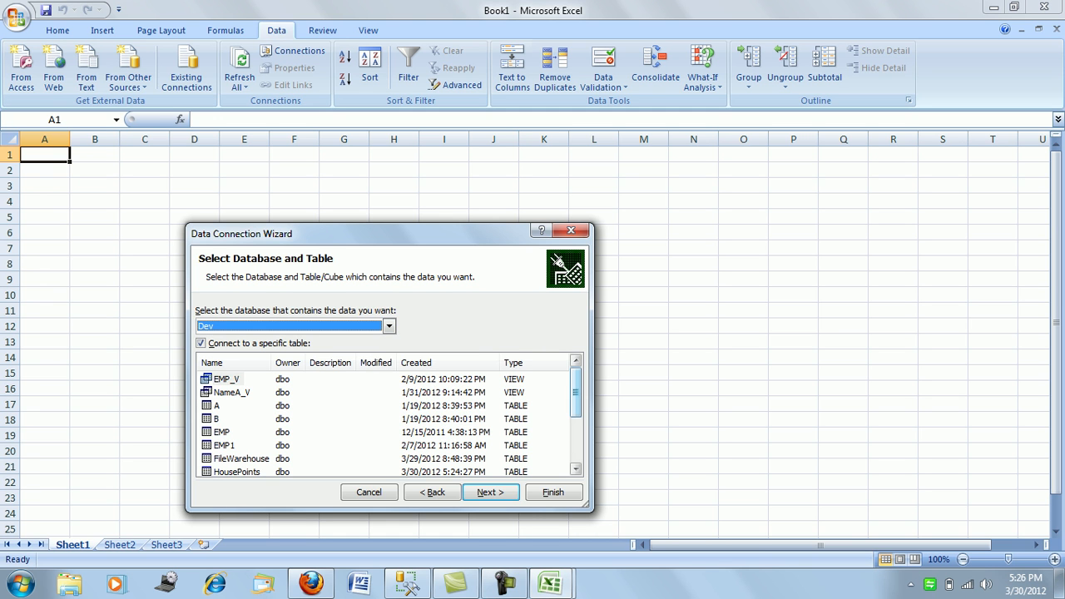
scroll(575, 399, "down", 2)
scroll(574, 399, "up", 2)
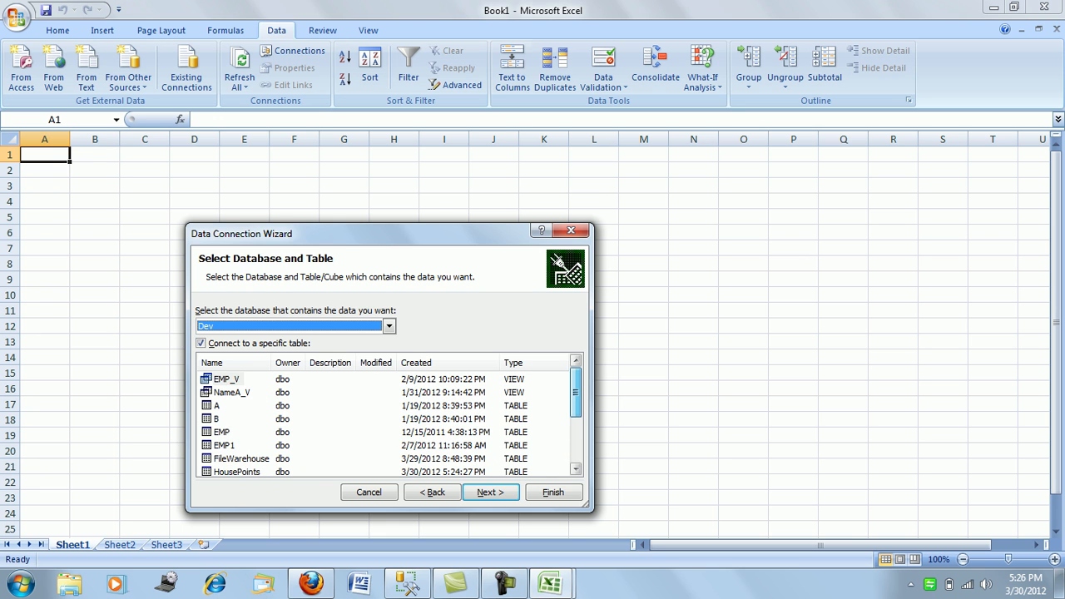
scroll(575, 399, "down", 1)
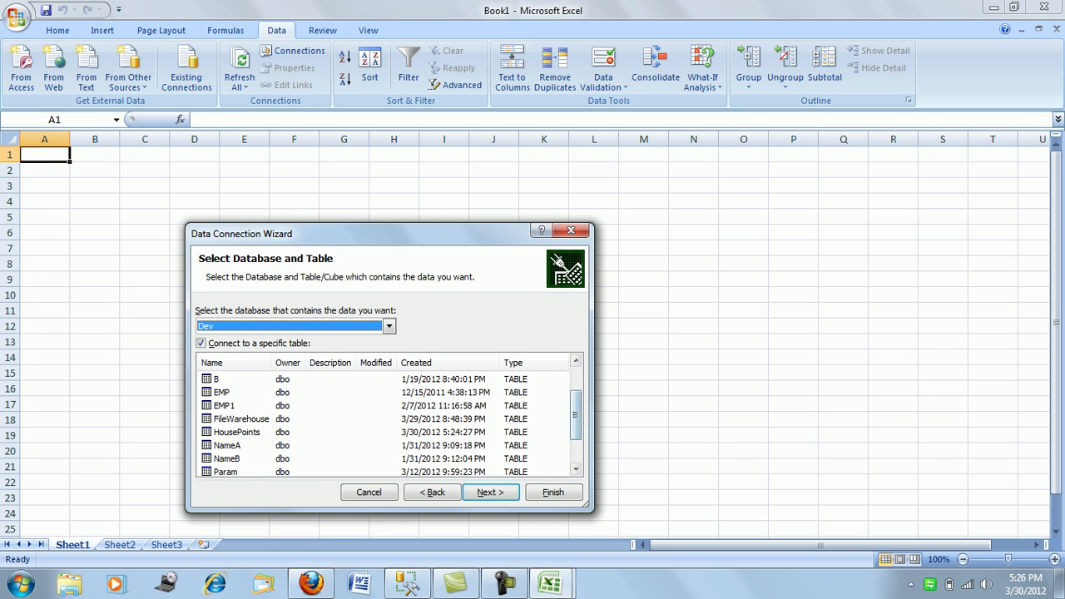
left_click(238, 432)
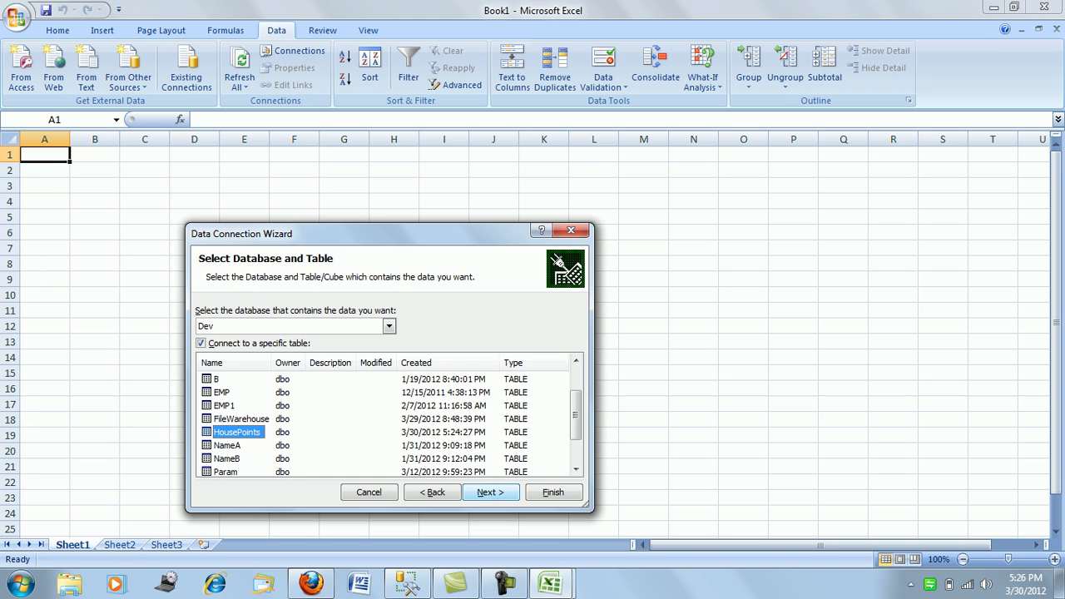
left_click(490, 491)
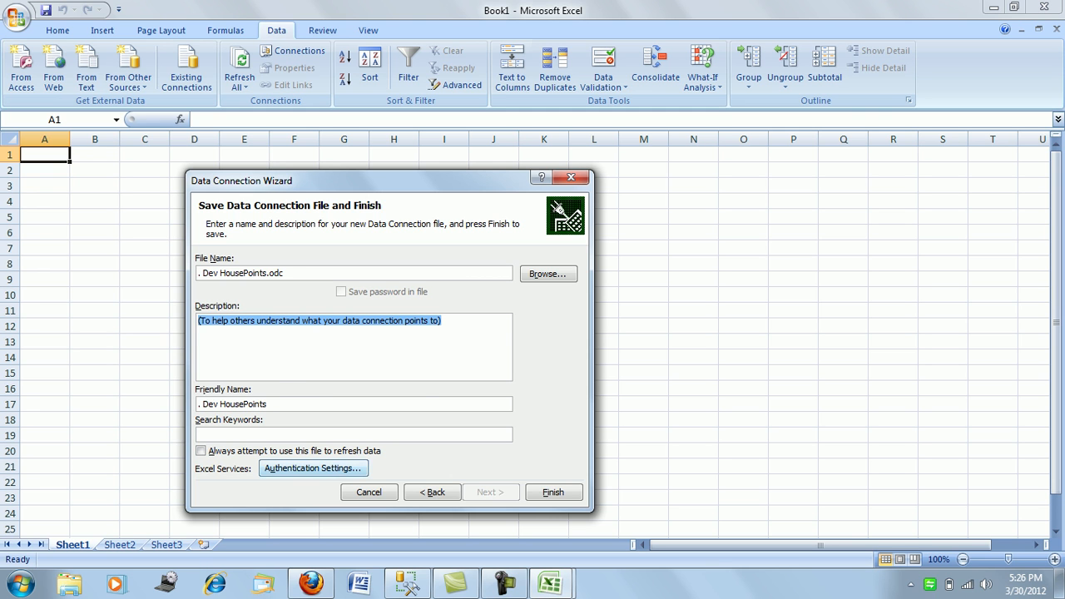
Save the connection over the existing file with Windows Authentication for Excel Services, and import the data as a table at =$A$1.
left_click(312, 468)
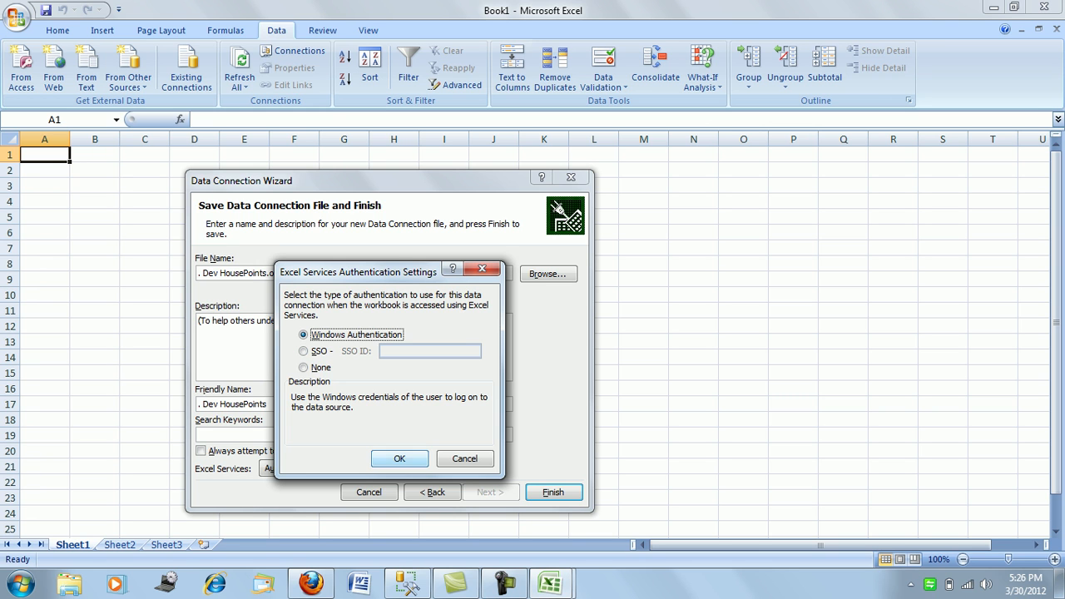
left_click(399, 458)
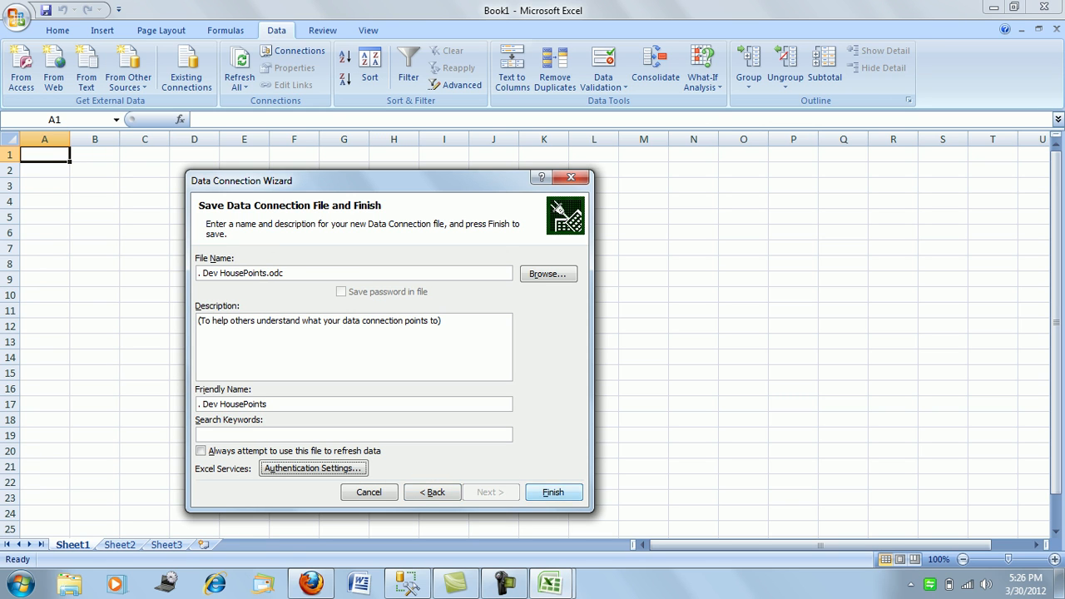
left_click(553, 491)
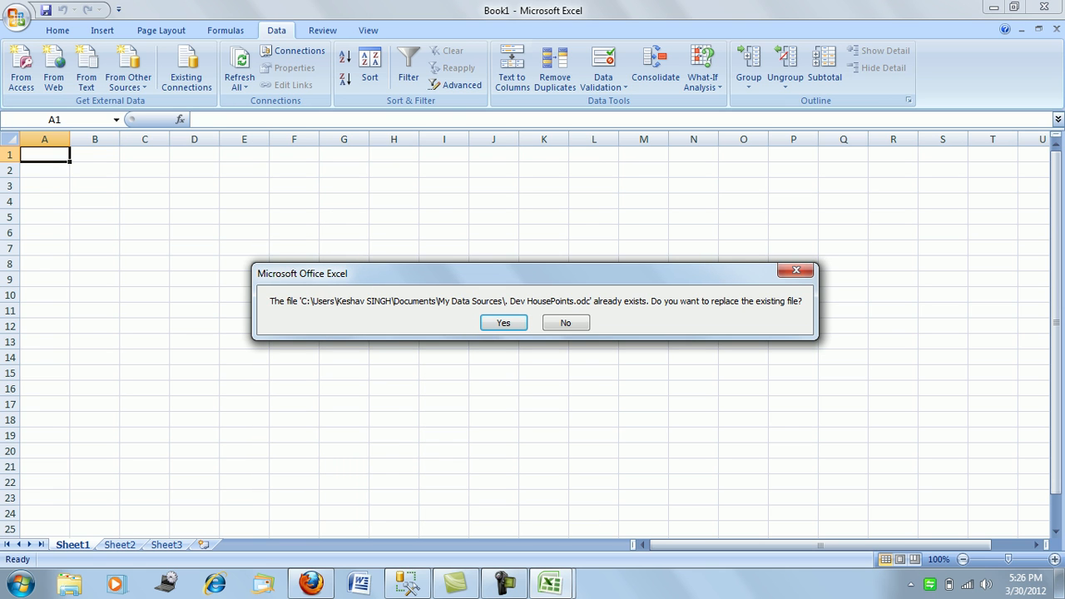
key("Return")
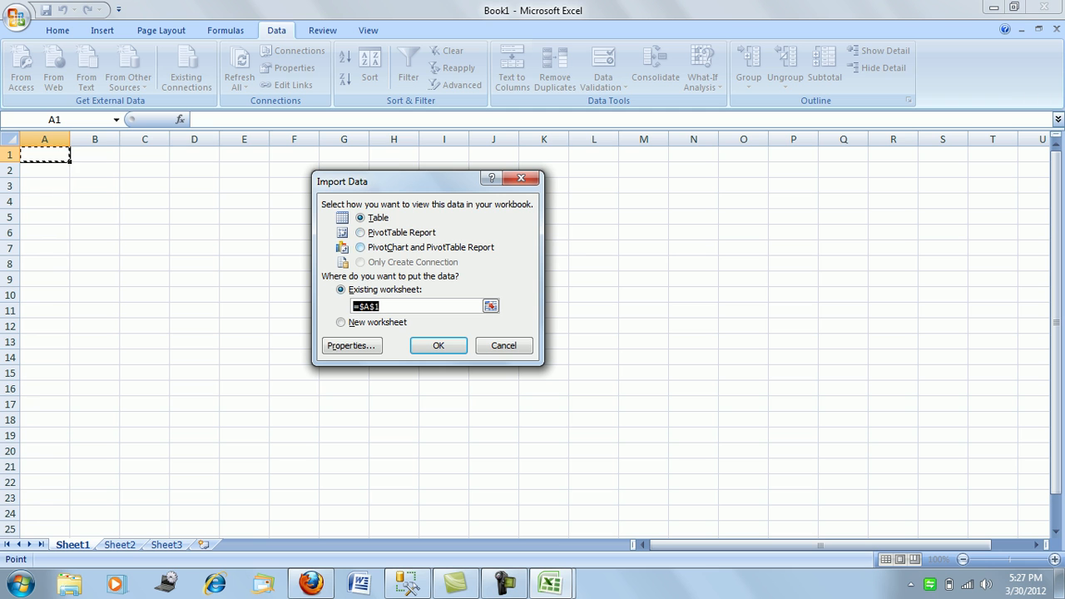
key("Return")
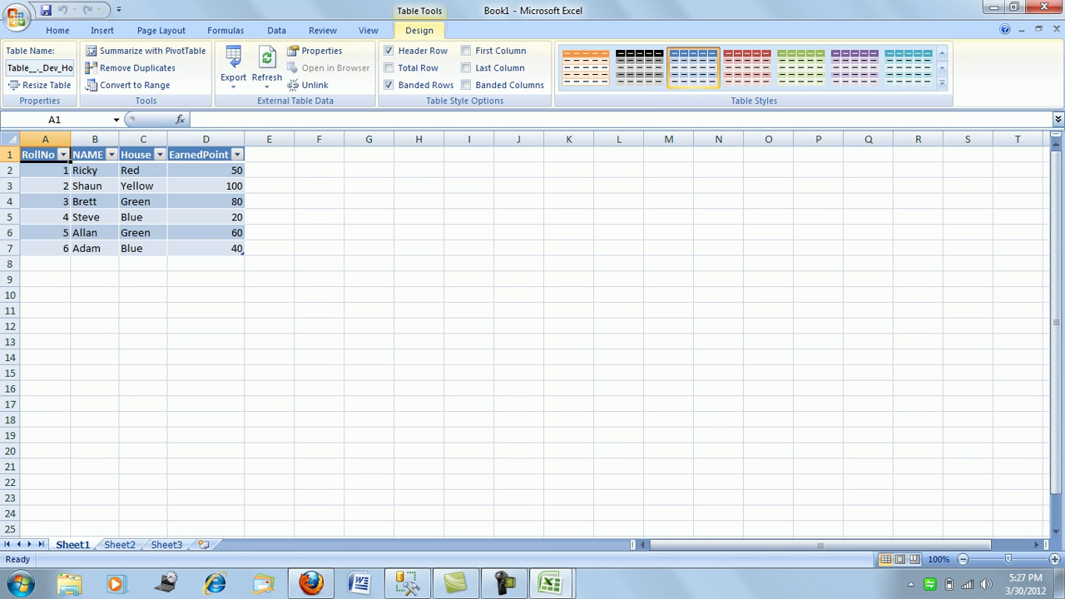
key("alt+Down")
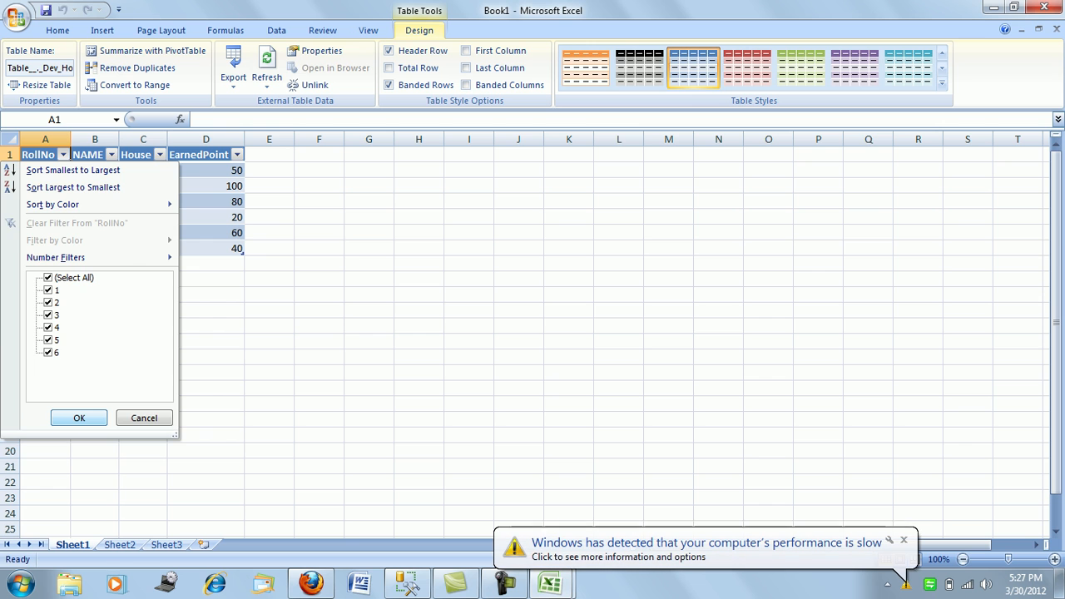
key("Return")
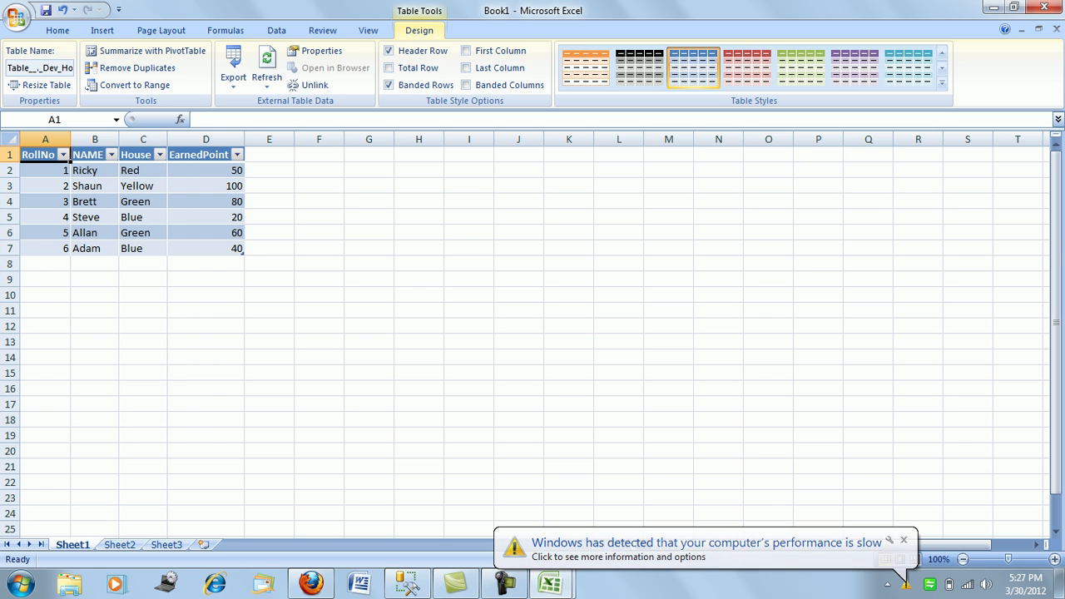
key("ctrl+Page_Down")
key("ctrl+Page_Up")
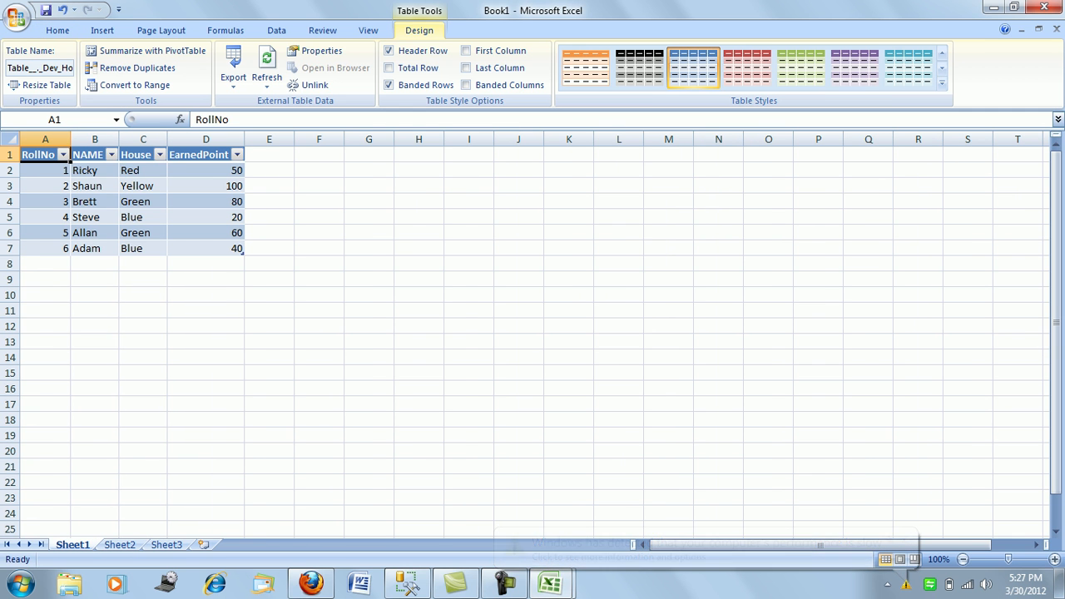
Filter the NAME column to show only the first two names in its alphabetical value list.
left_click(110, 155)
left_click(47, 277)
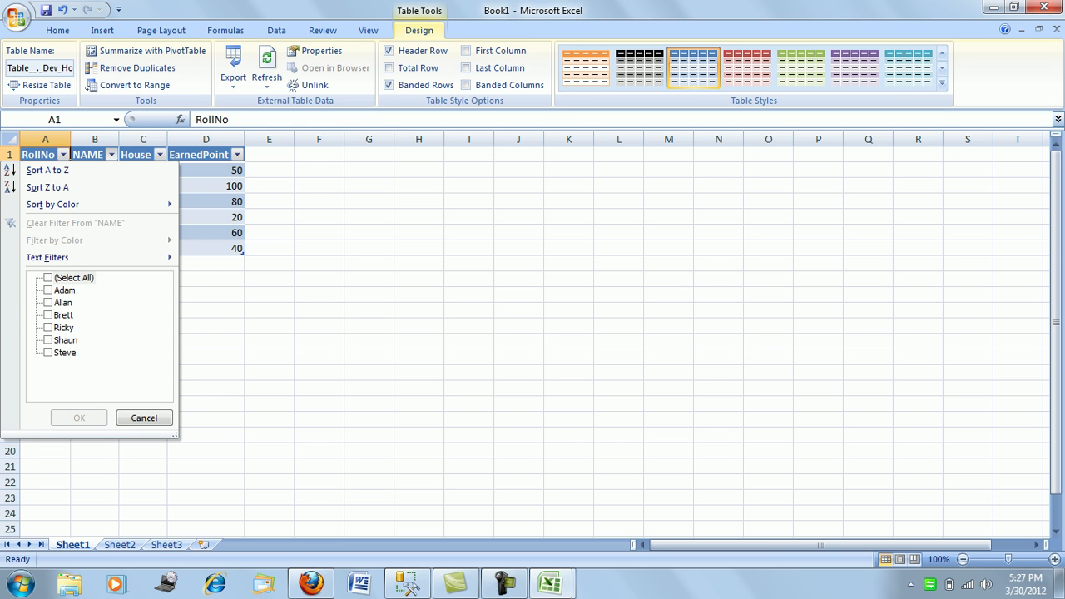
left_click(48, 289)
left_click(47, 302)
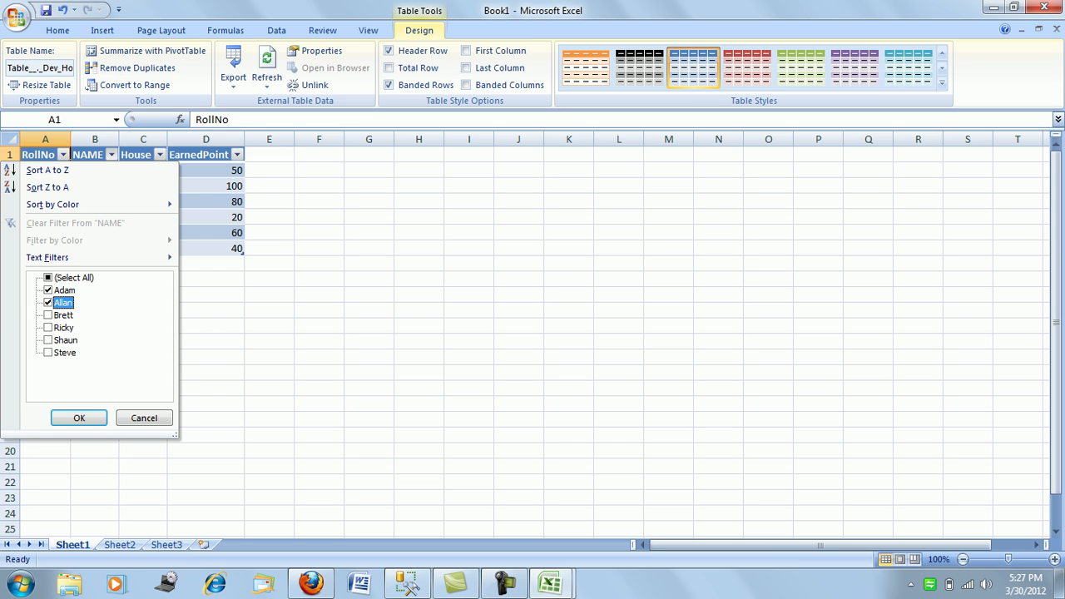
left_click(79, 417)
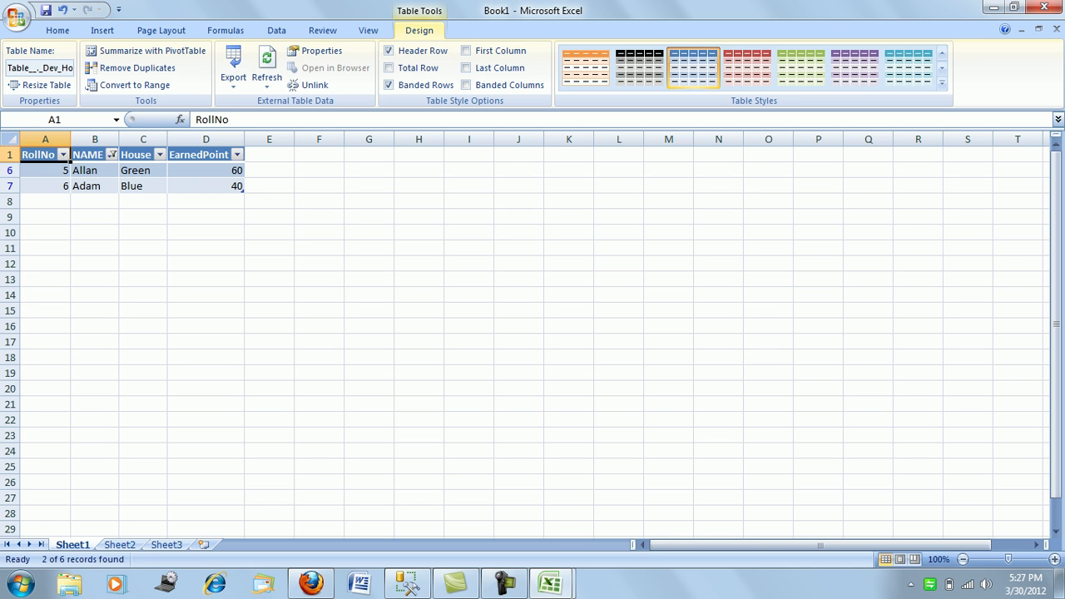
left_click(159, 155)
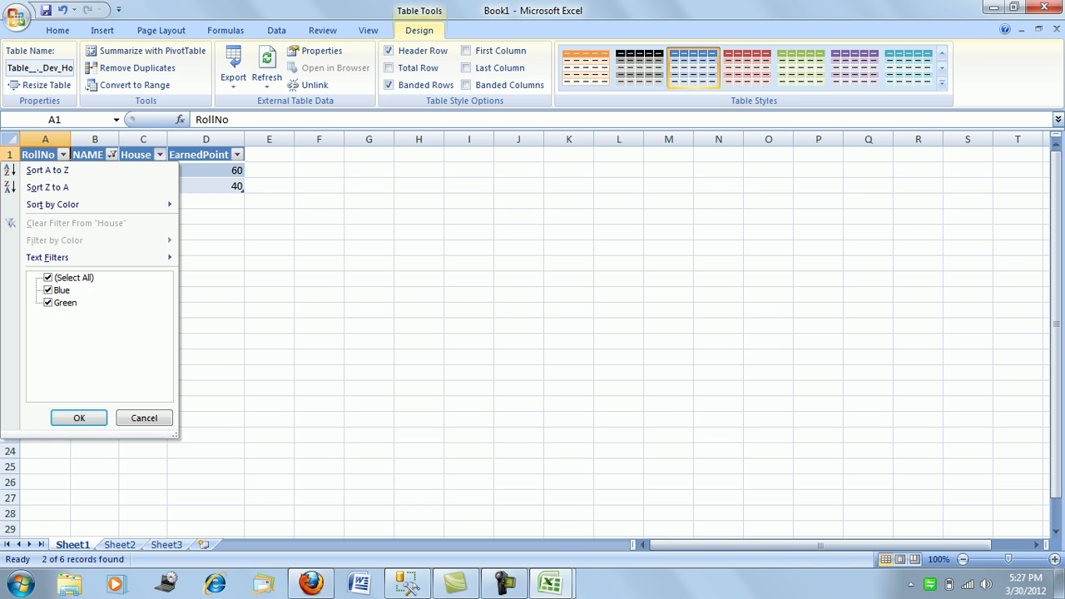
left_click(48, 276)
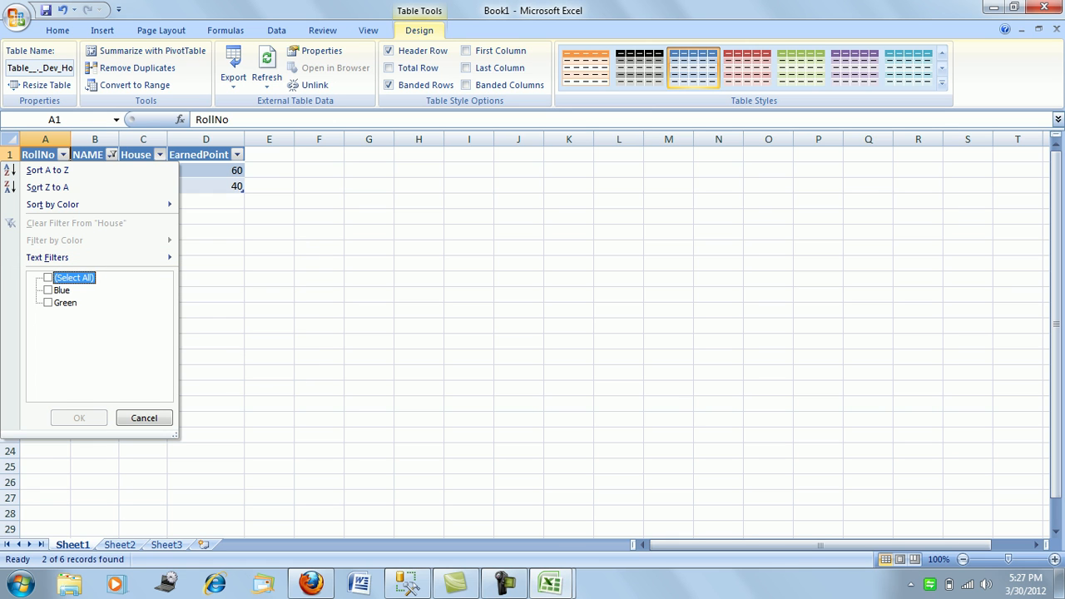
left_click(143, 417)
Reset the NAME column filter so that all names are selected.
left_click(111, 155)
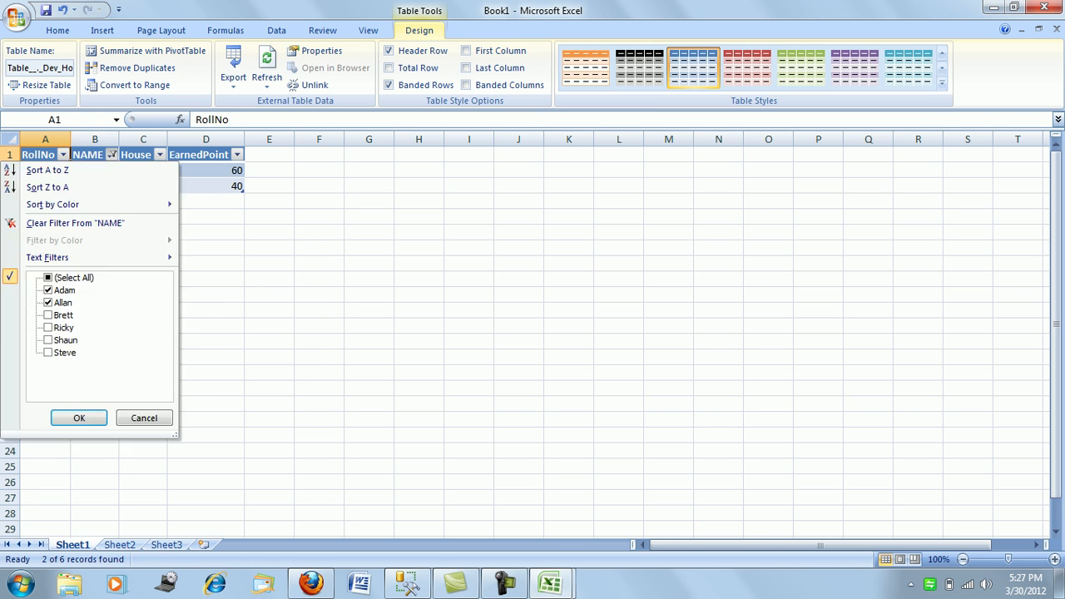
left_click(49, 278)
left_click(79, 418)
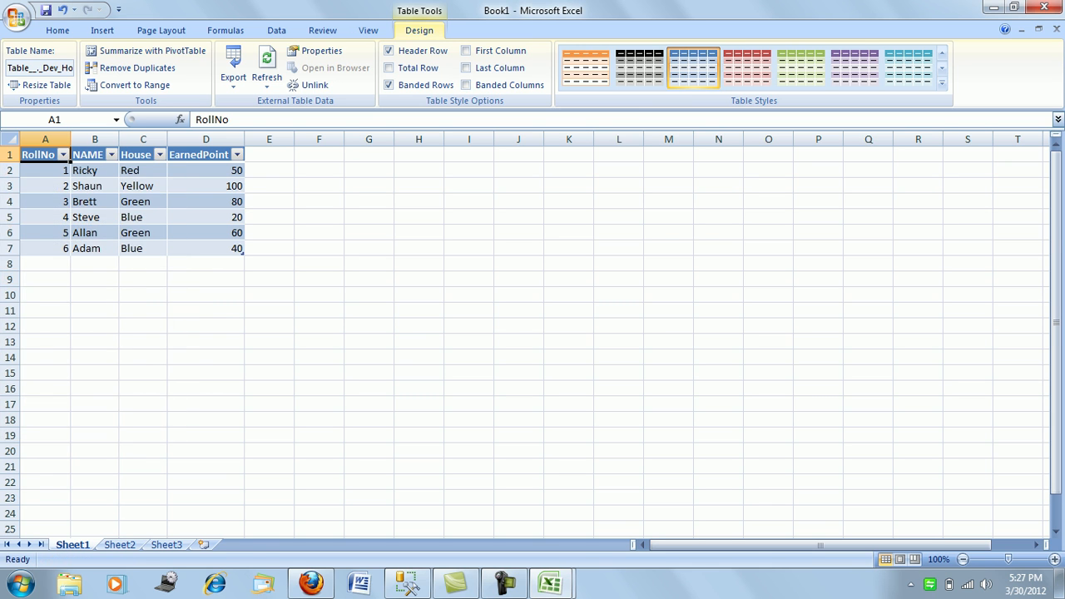
Filter the House column to show only Green.
left_click(159, 155)
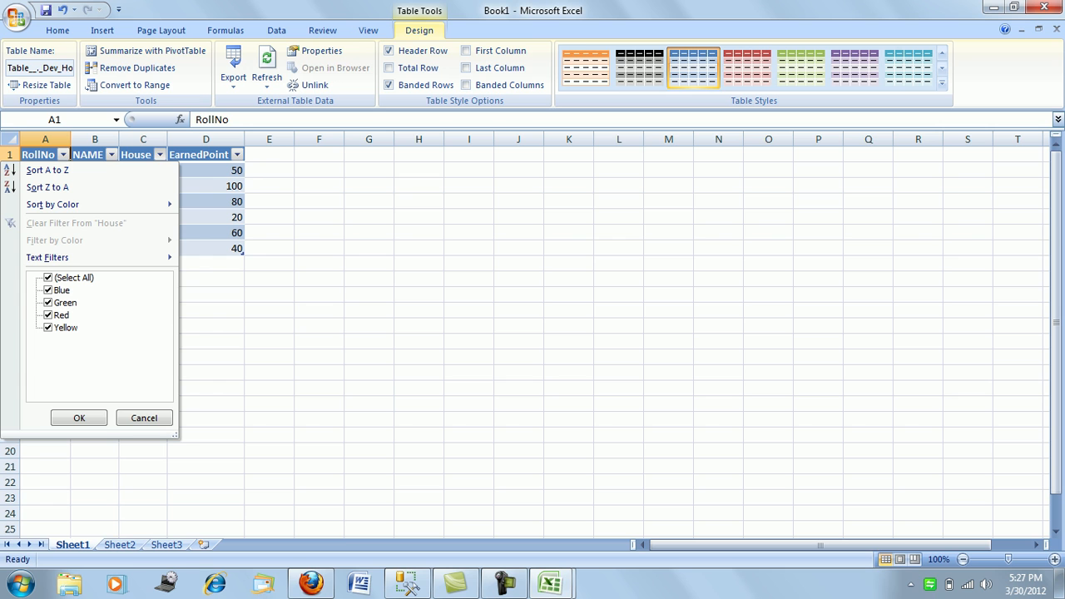
left_click(49, 278)
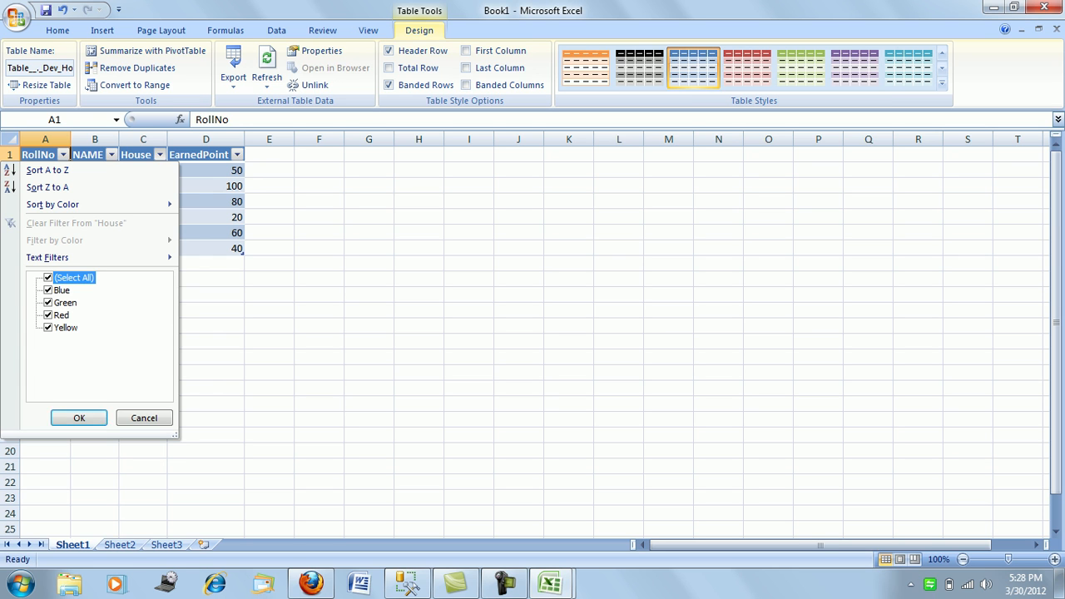
left_click(60, 303)
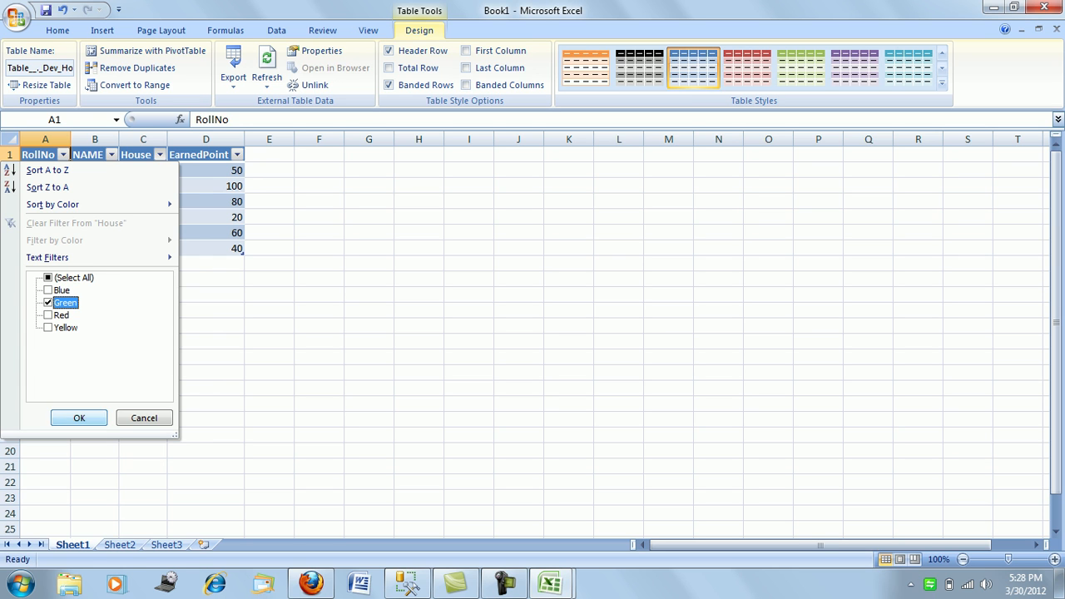
left_click(79, 418)
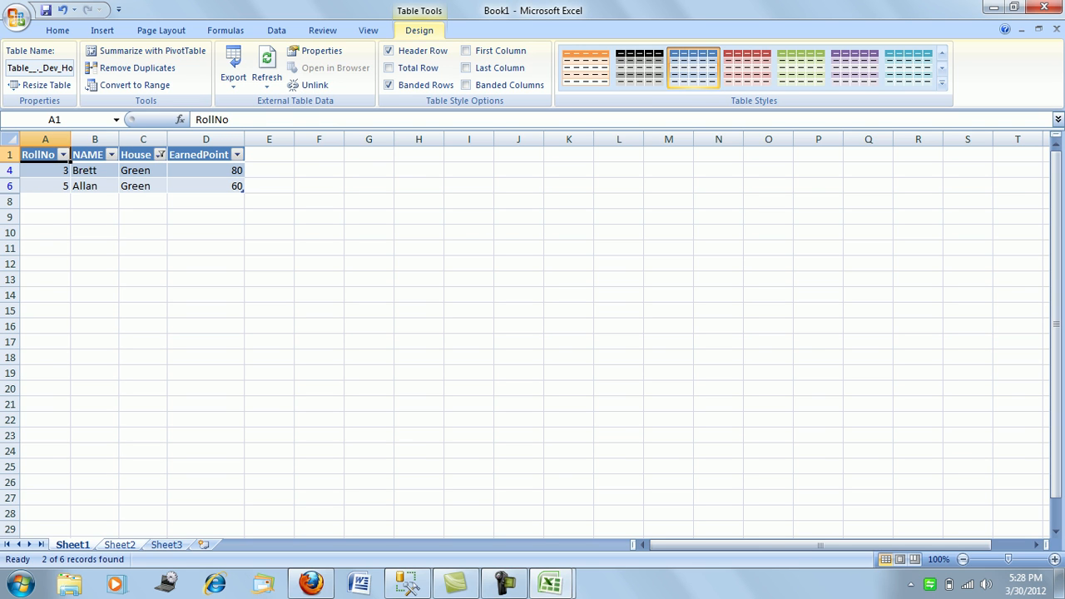
On Sheet2, start a SQL Server data import from server "." using Windows Authentication.
left_click(119, 544)
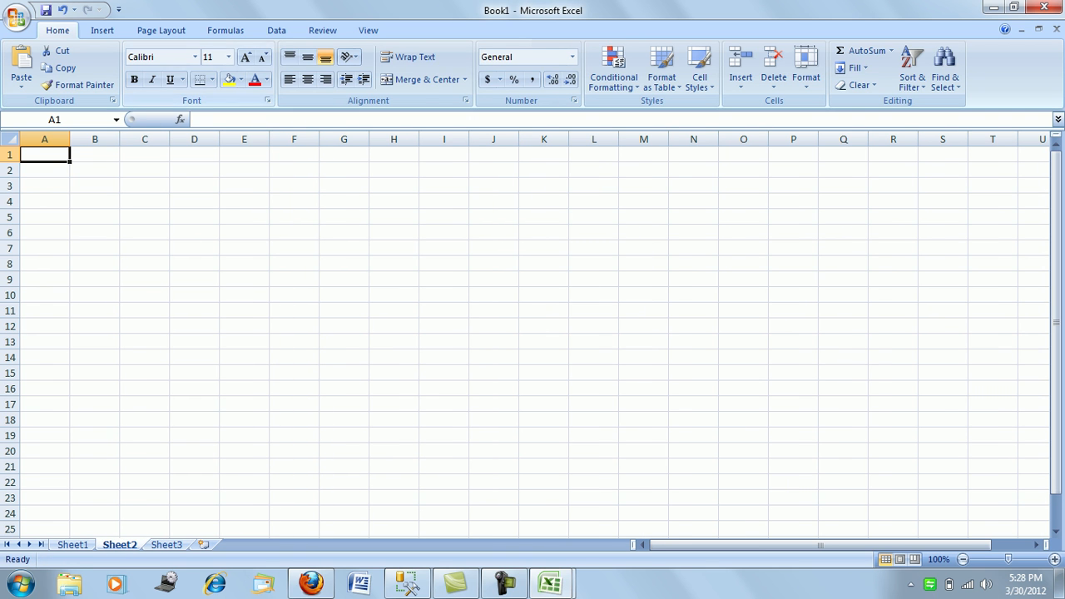
left_click(276, 30)
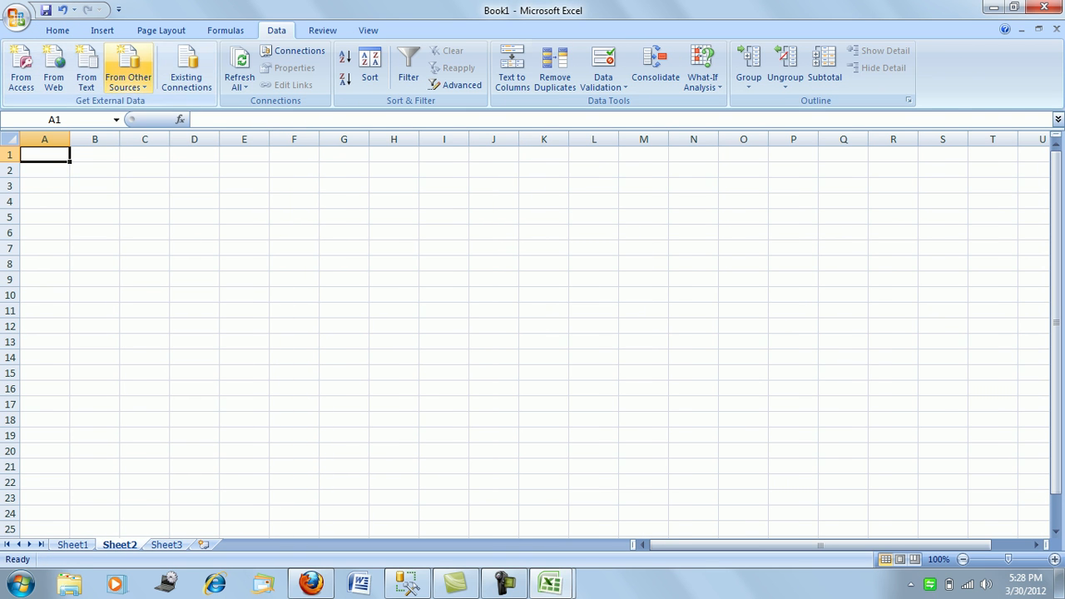
left_click(128, 81)
left_click(245, 113)
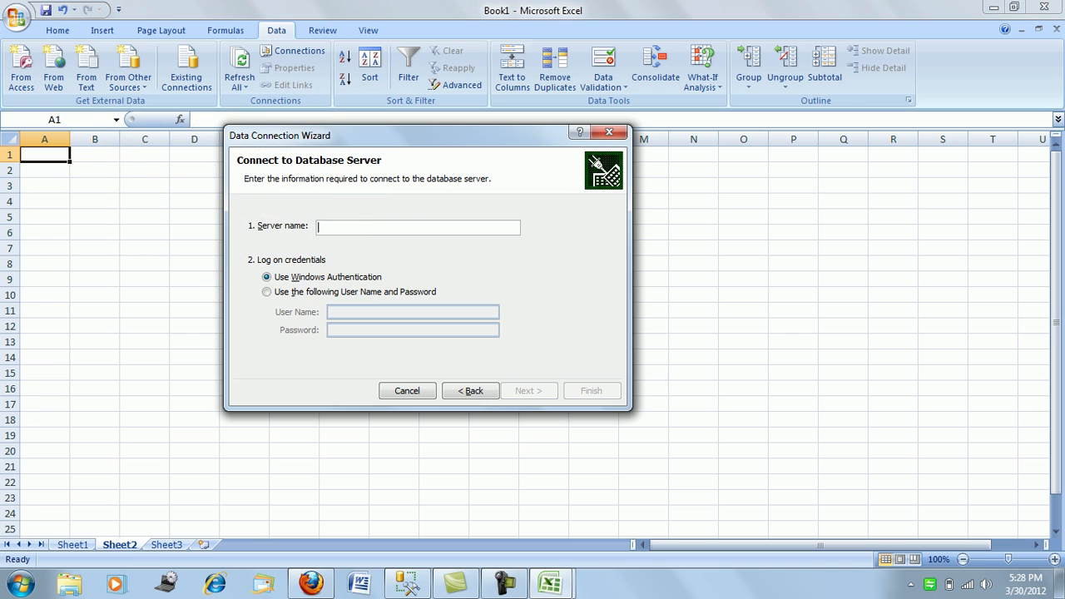
type(".")
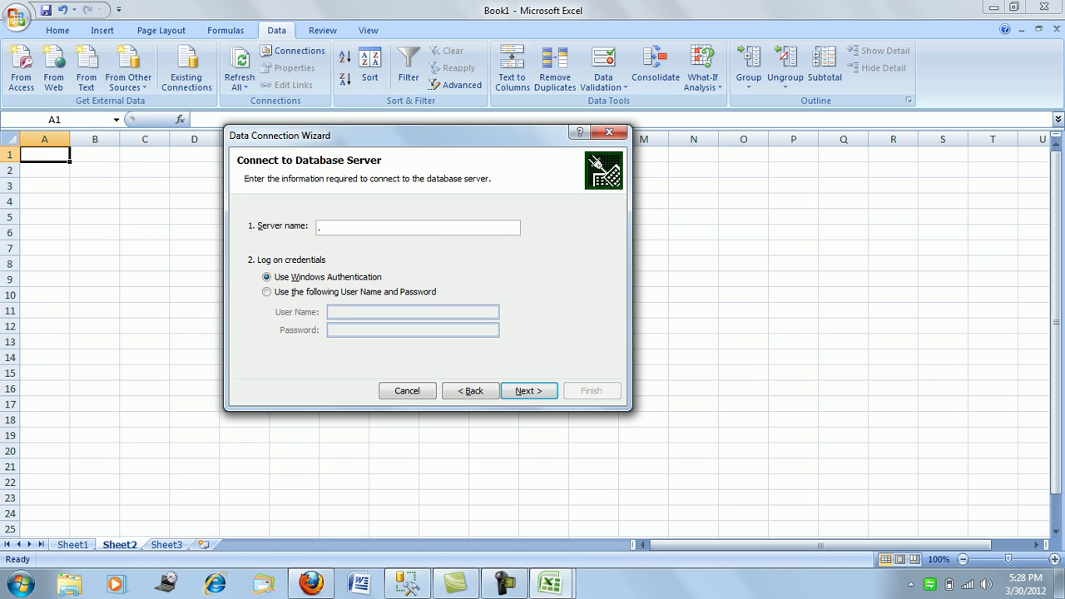
key("Return")
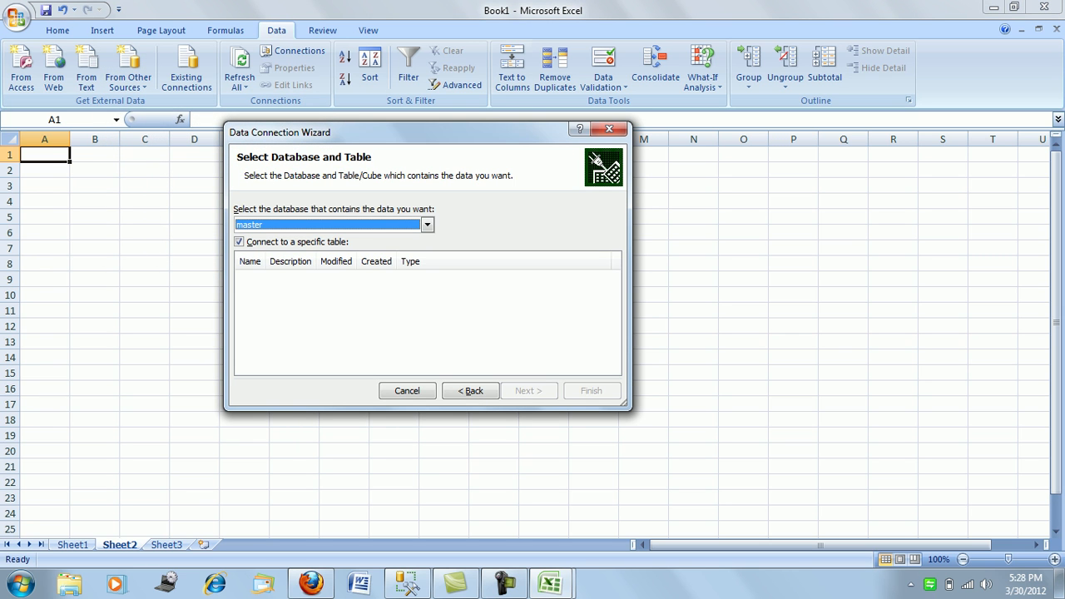
Select the Dev database and its HousePoints table for the Sheet2 data connection.
left_click(427, 224)
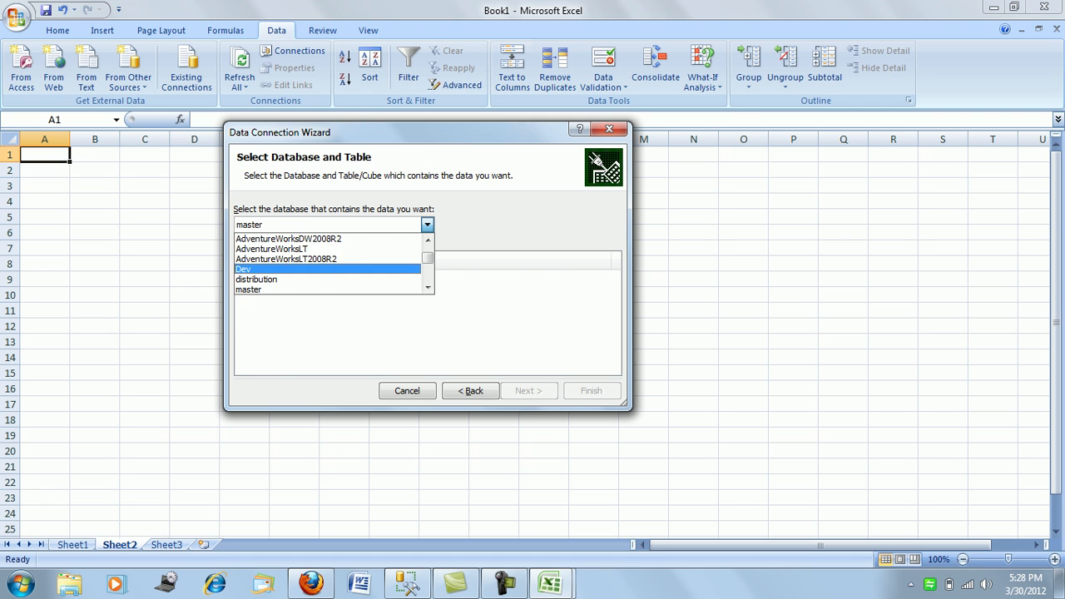
left_click(245, 269)
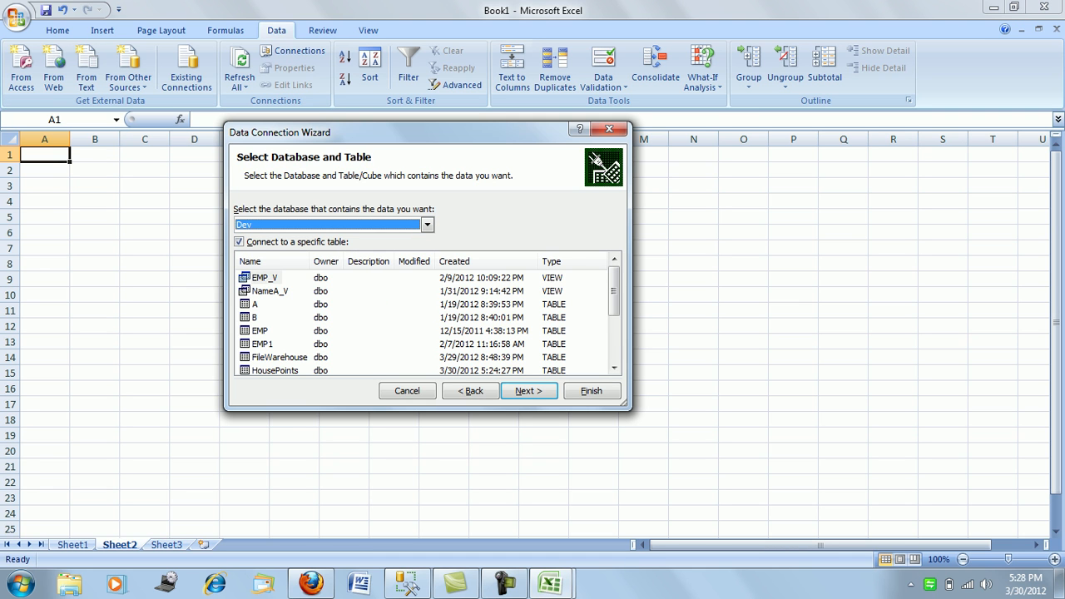
left_click(275, 370)
left_click(528, 391)
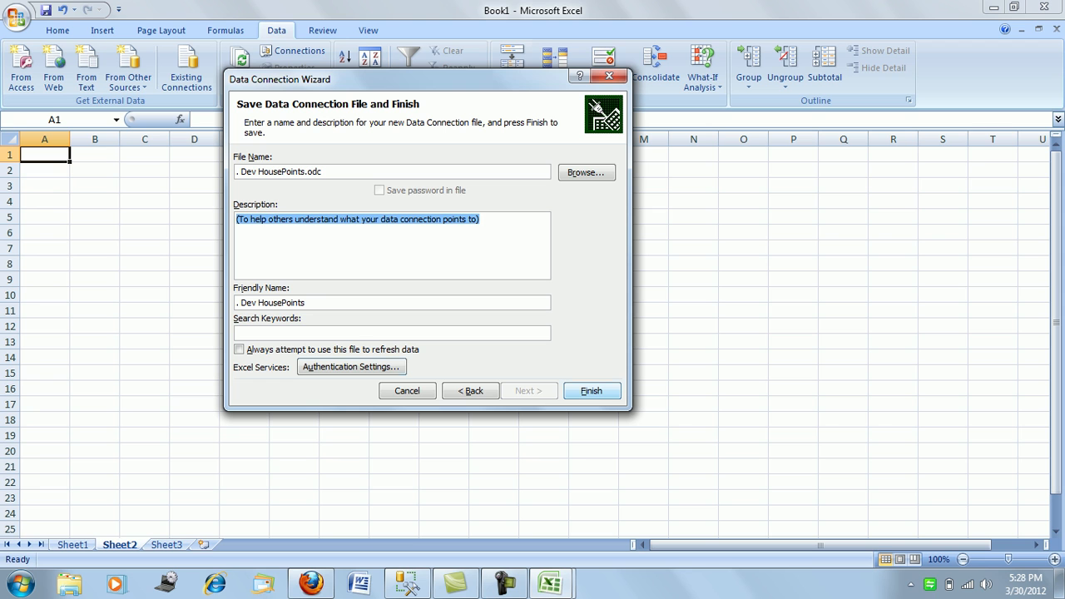
Save the connection with its file always used to refresh data, and import the data as a PivotTable Report at =$A$1.
left_click(239, 349)
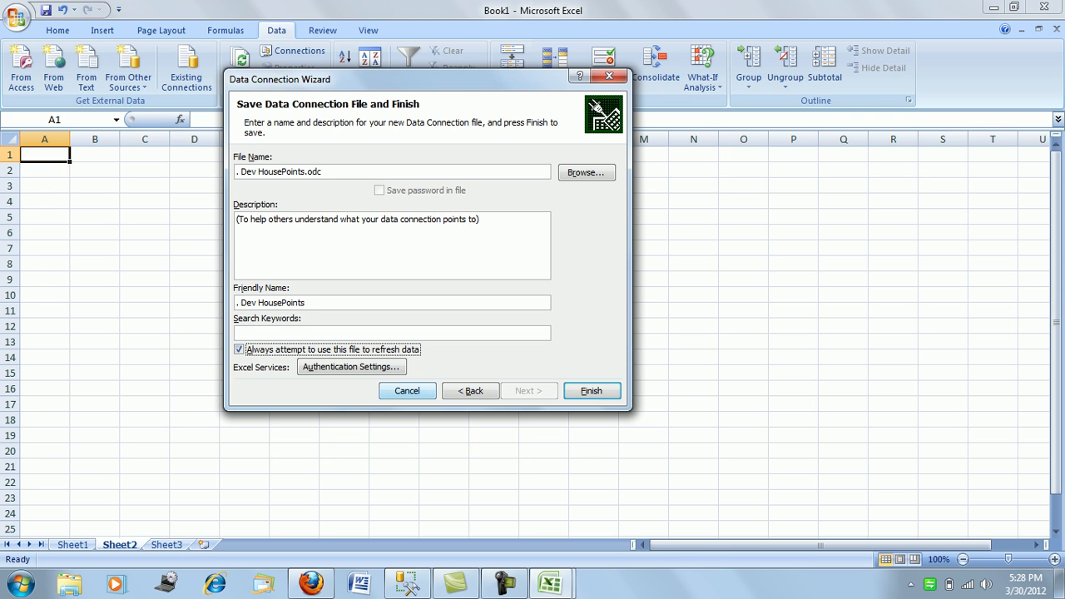
left_click(591, 390)
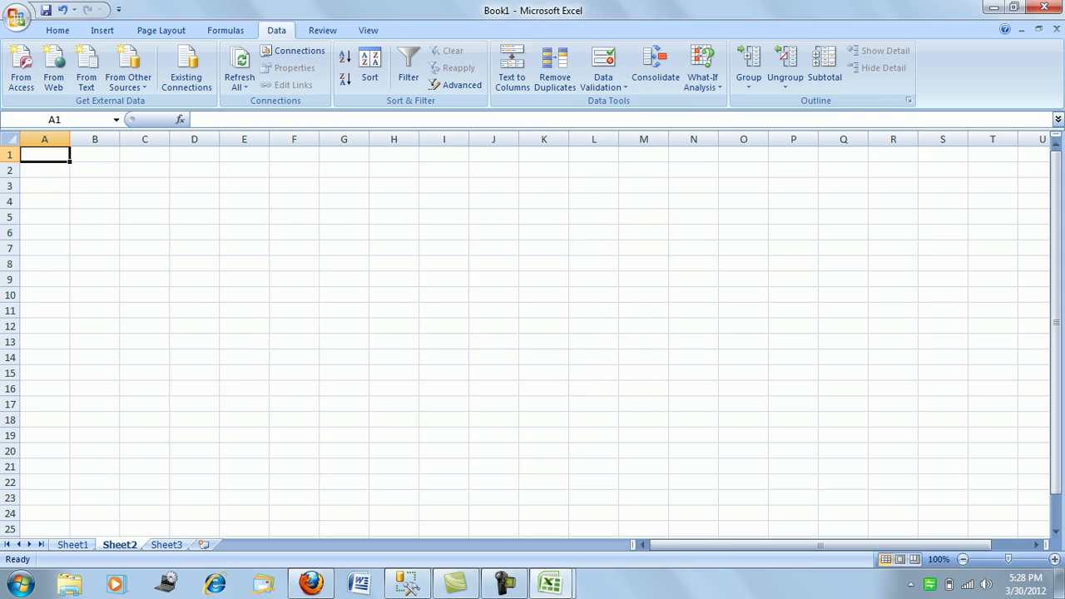
key("Return")
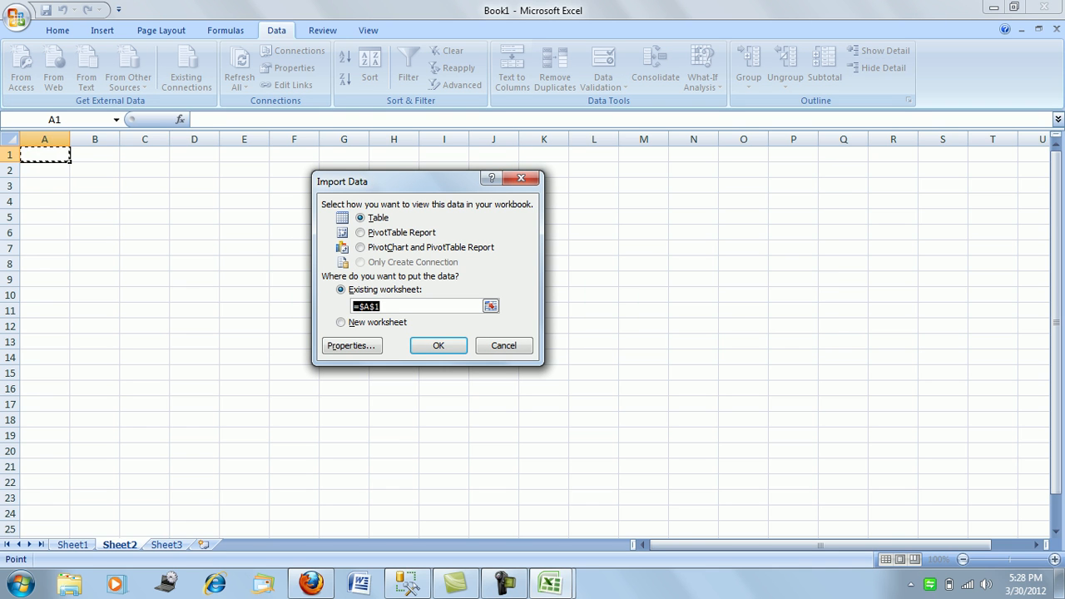
key("alt+p")
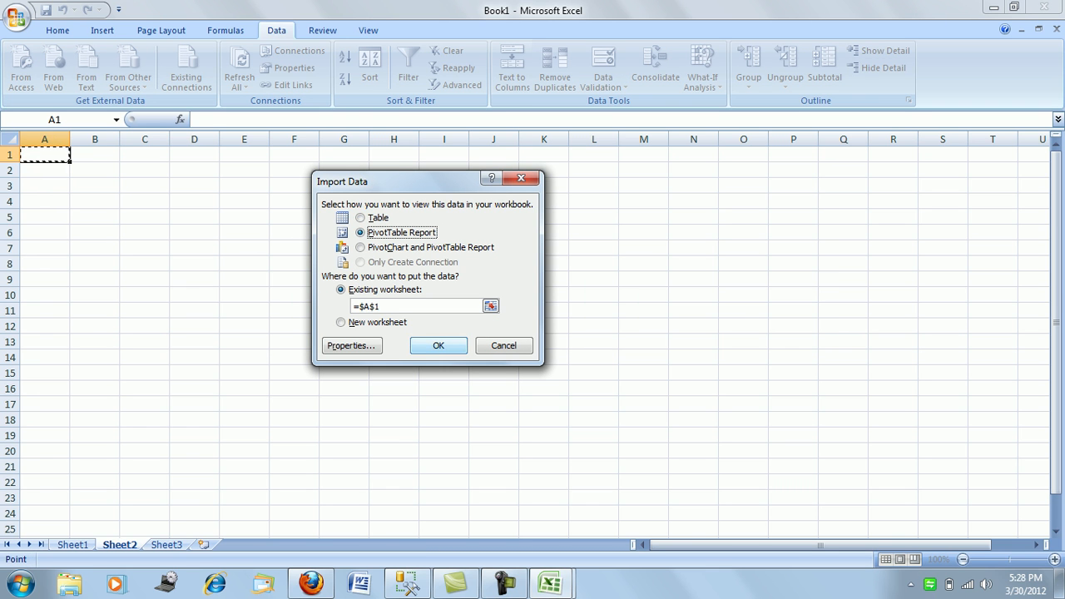
key("Return")
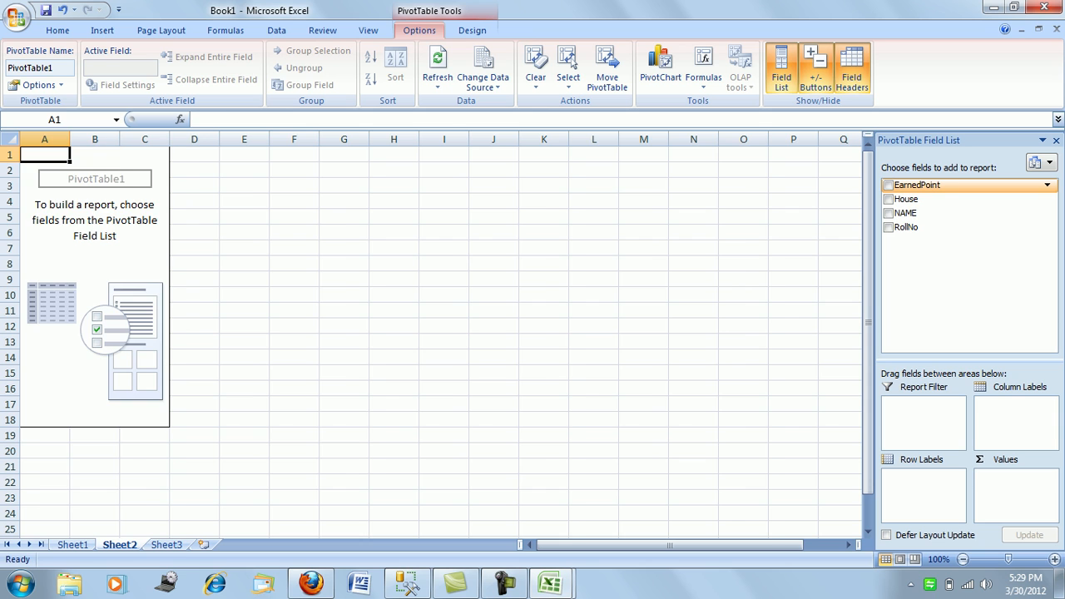
Build the PivotTable with EarnedPoint summed as values, NAME as row labels and House as column labels.
left_click(887, 185)
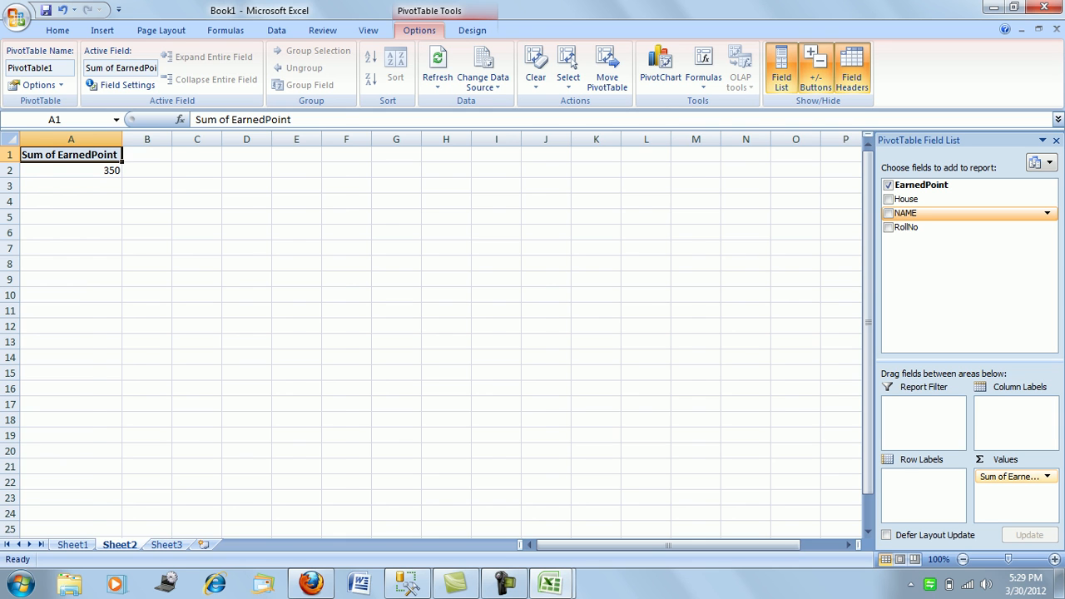
left_click(888, 212)
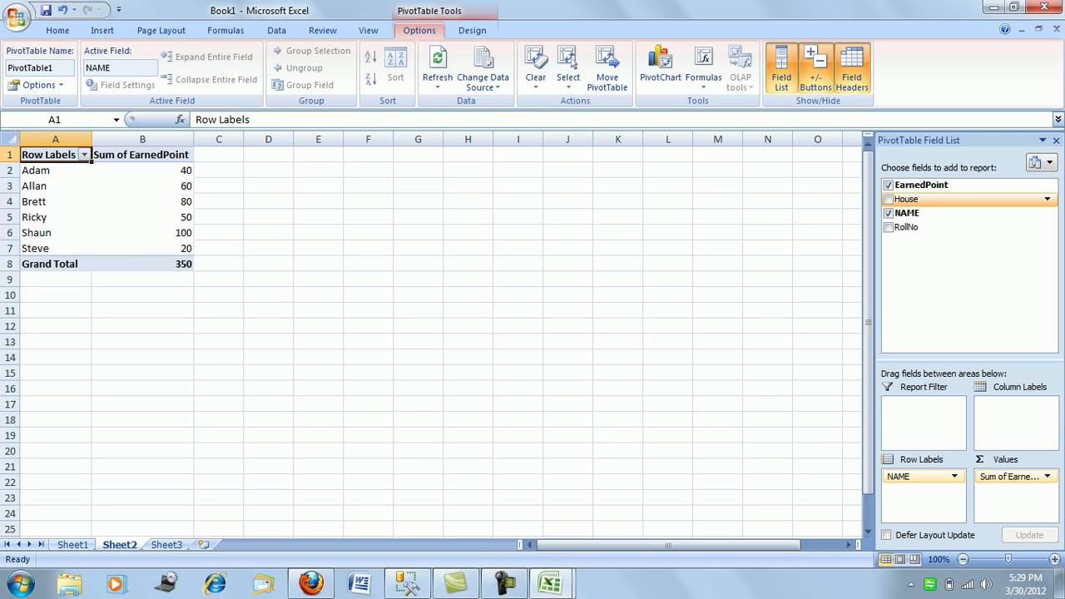
left_click(887, 199)
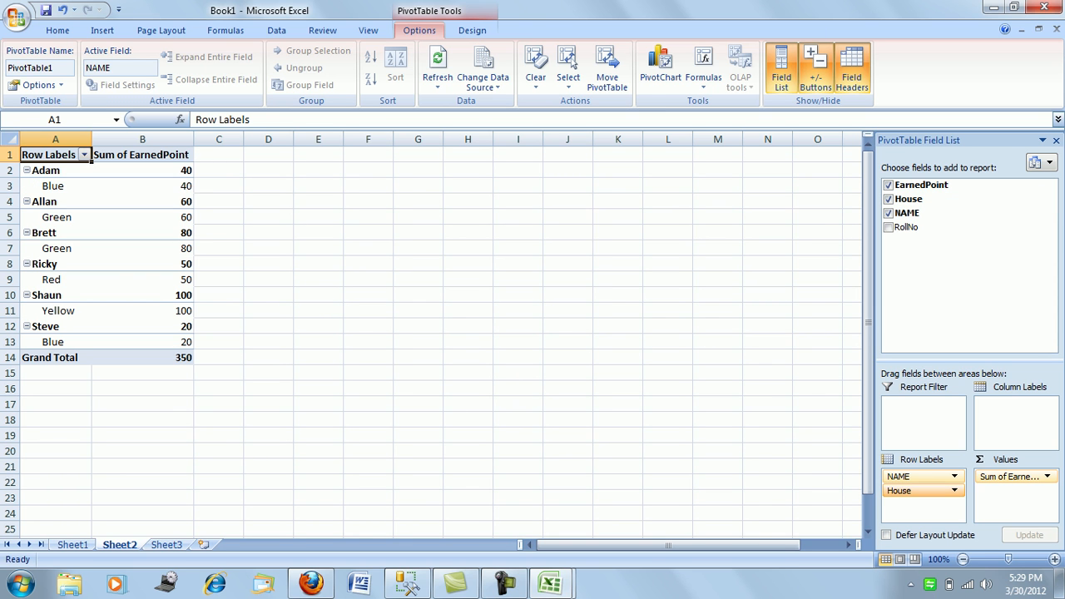
left_click_drag(915, 491, 1010, 404)
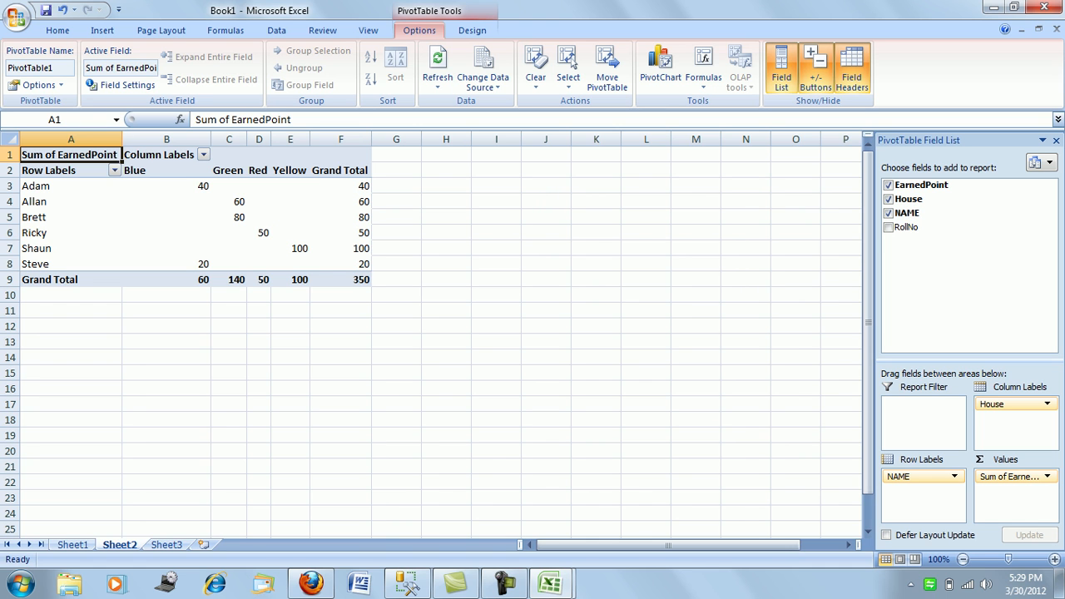
Filter the PivotTable's row labels to show only the first name in the value list.
mouse_move(550, 583)
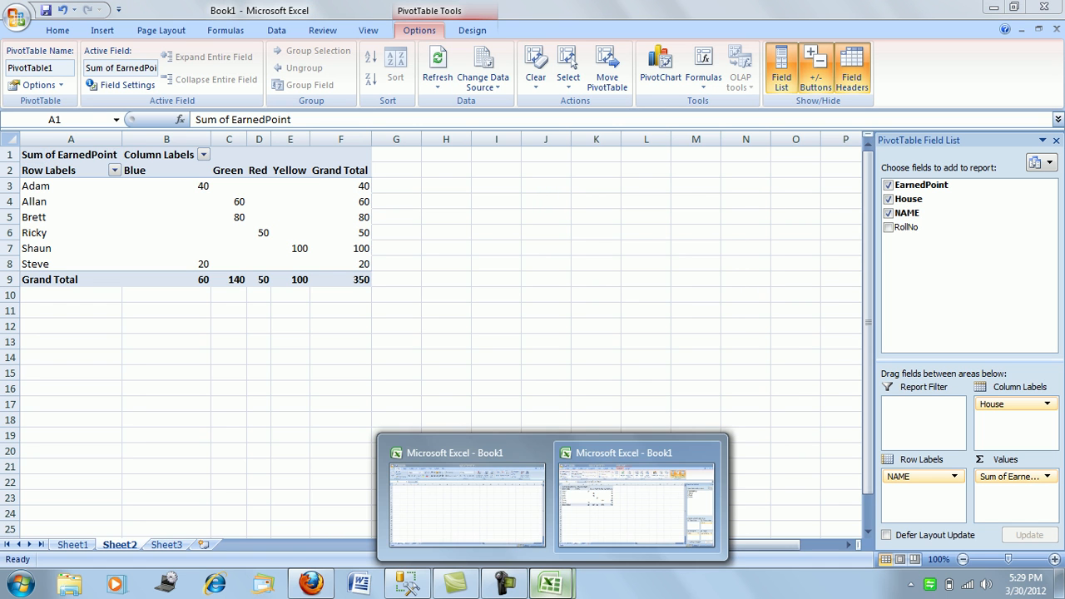
left_click(636, 503)
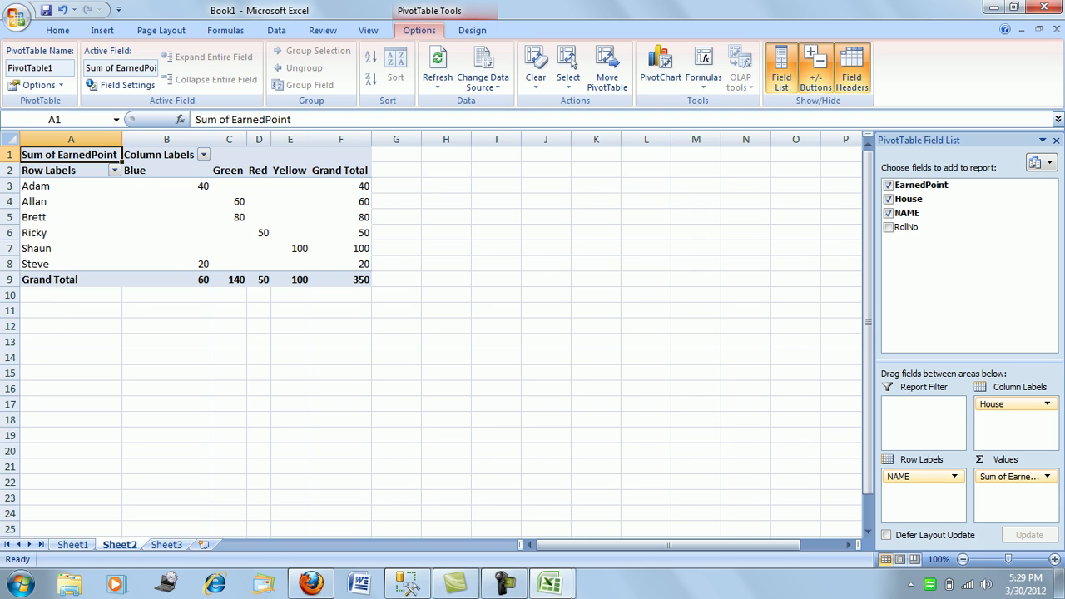
left_click(114, 170)
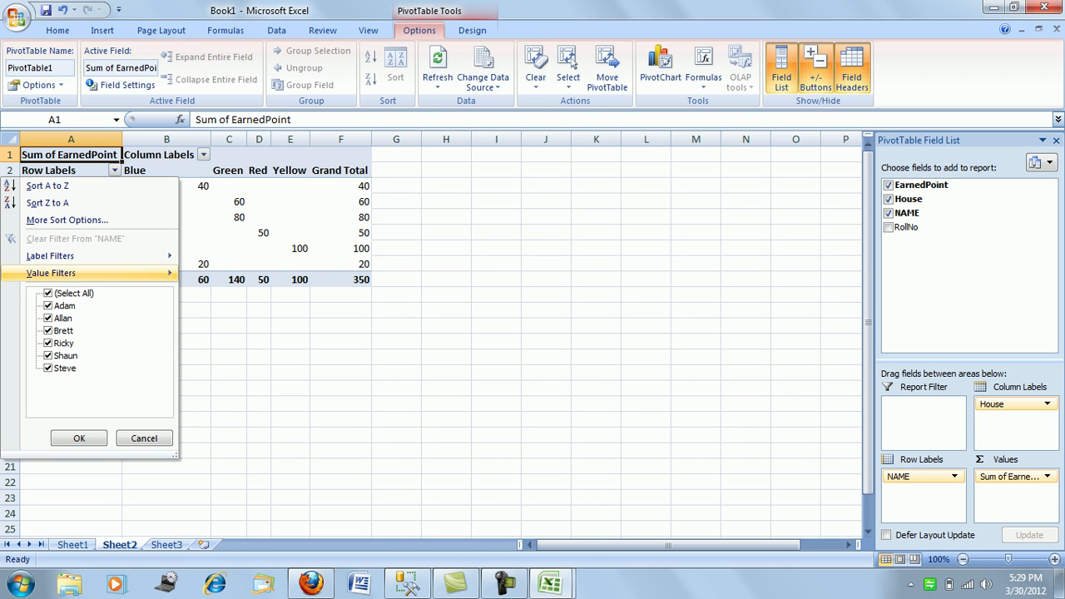
left_click(48, 293)
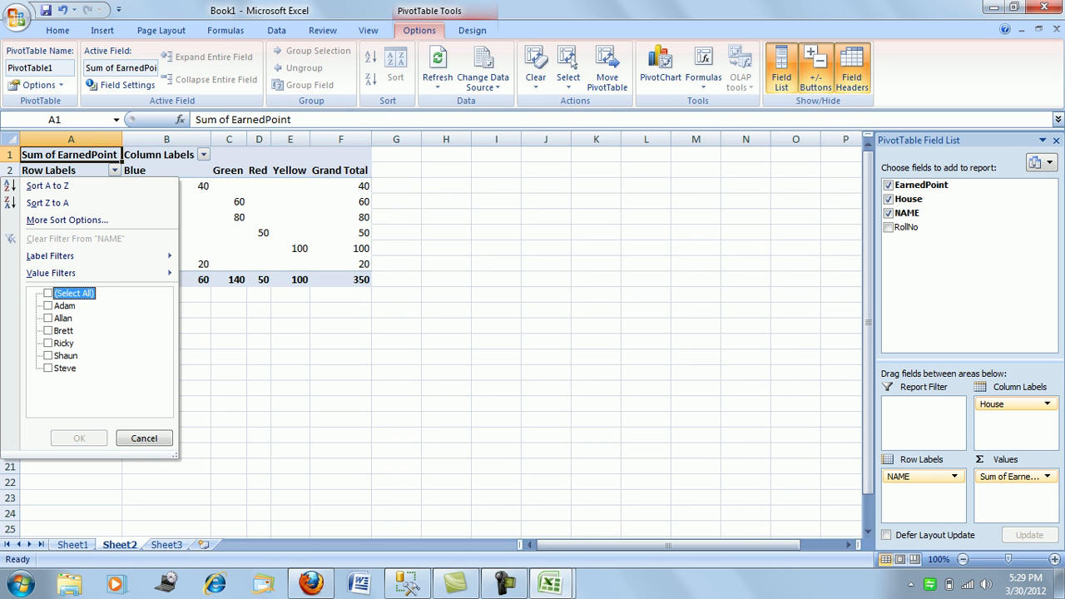
left_click(47, 305)
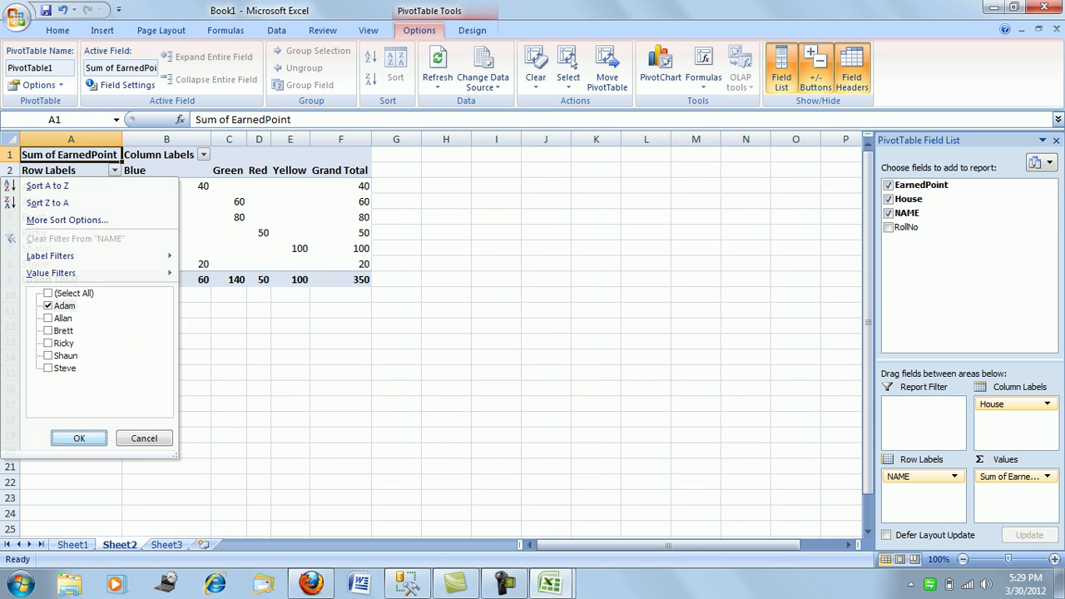
key("Return")
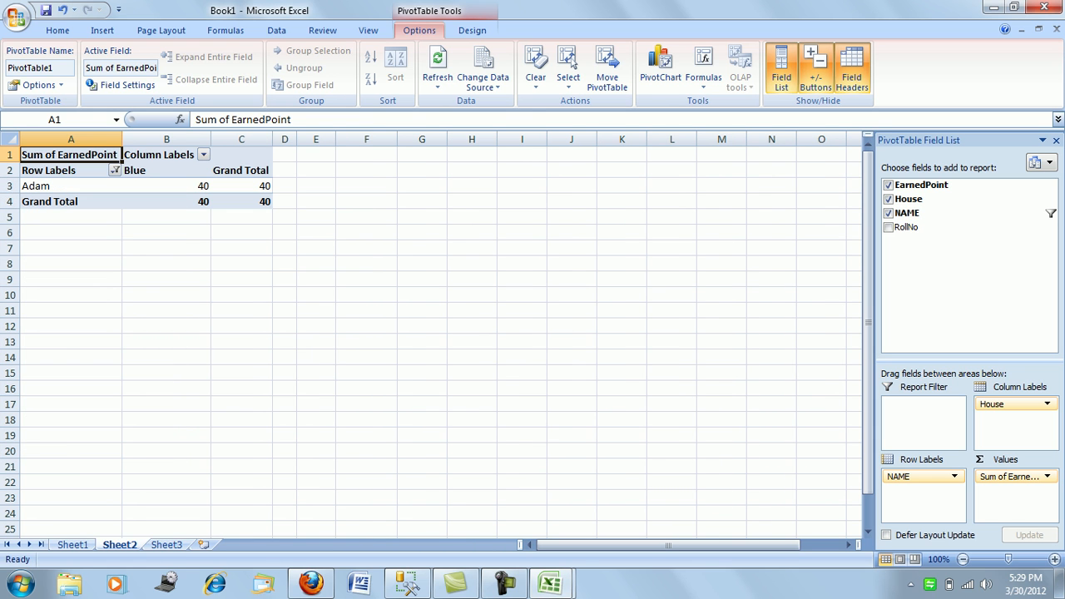
Reselect all names in the PivotTable's row label filter.
left_click(115, 170)
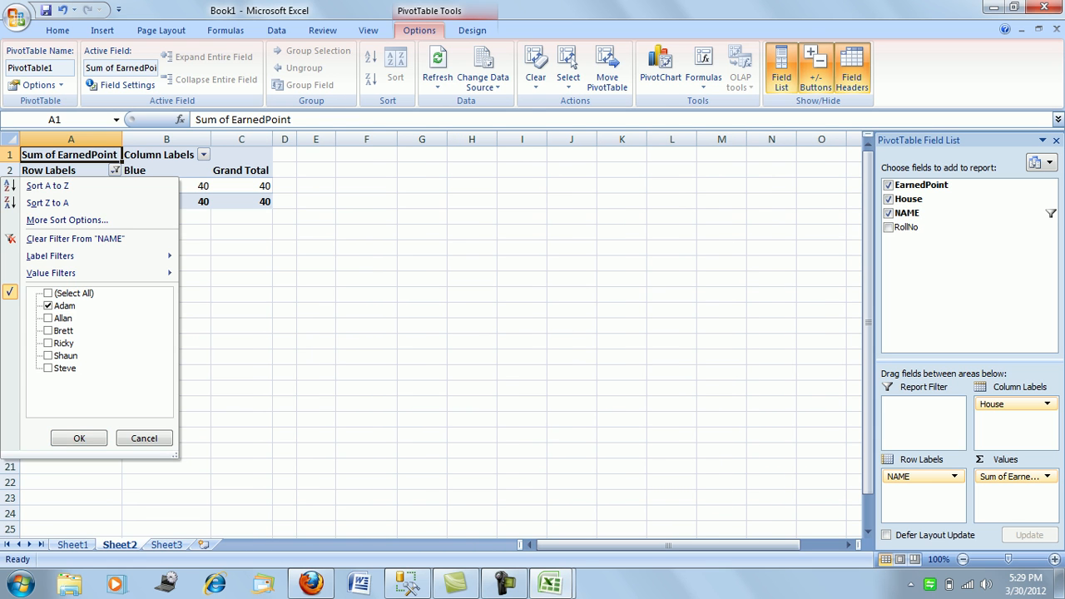
left_click(48, 293)
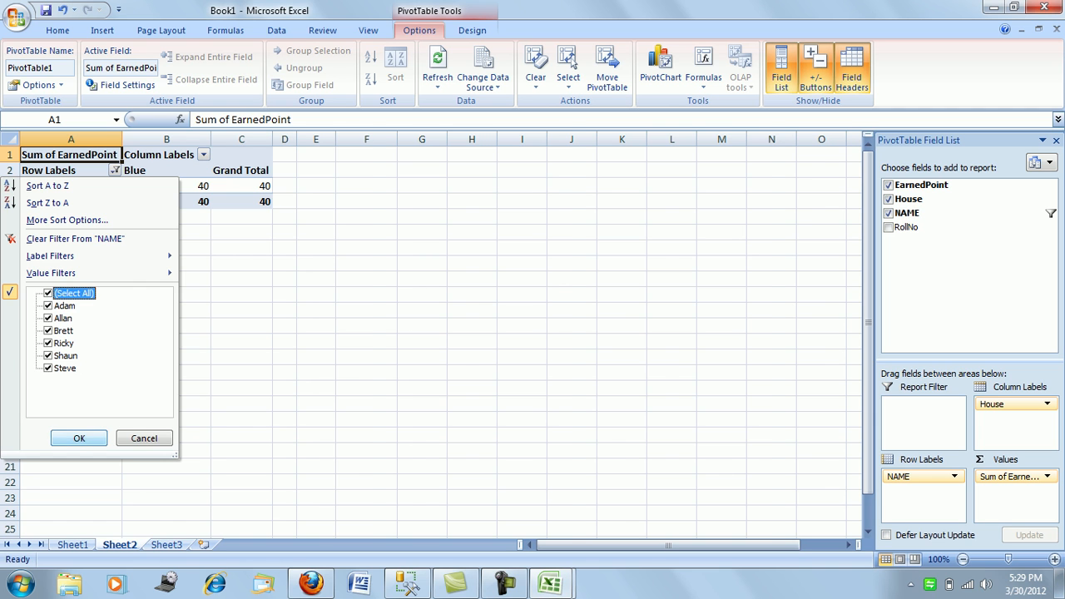
left_click(79, 437)
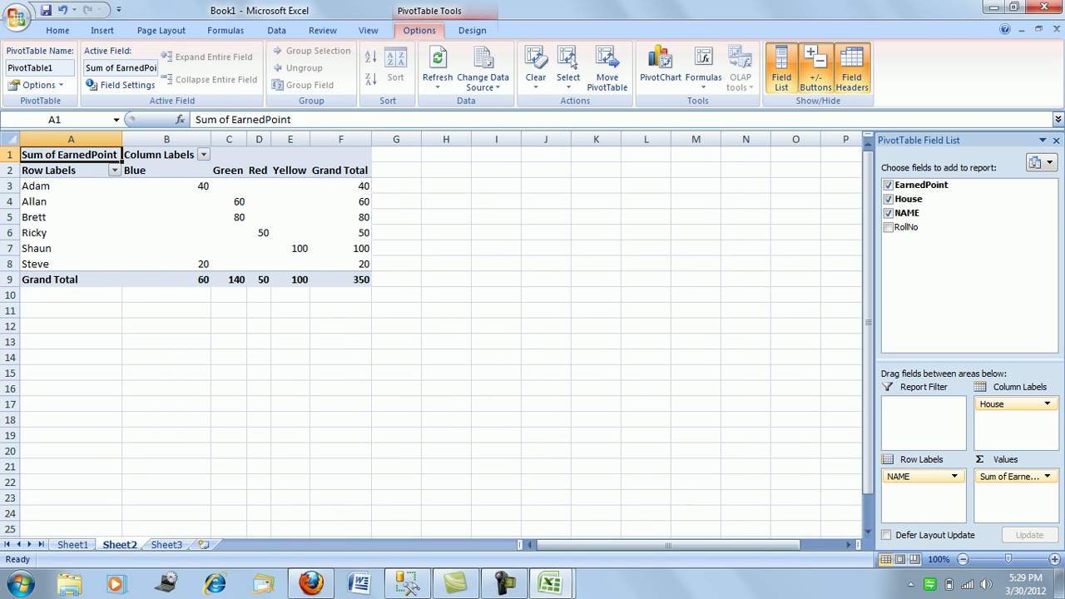
Insert a clustered column PivotChart based on the PivotTable.
mouse_move(321, 262)
left_click(659, 71)
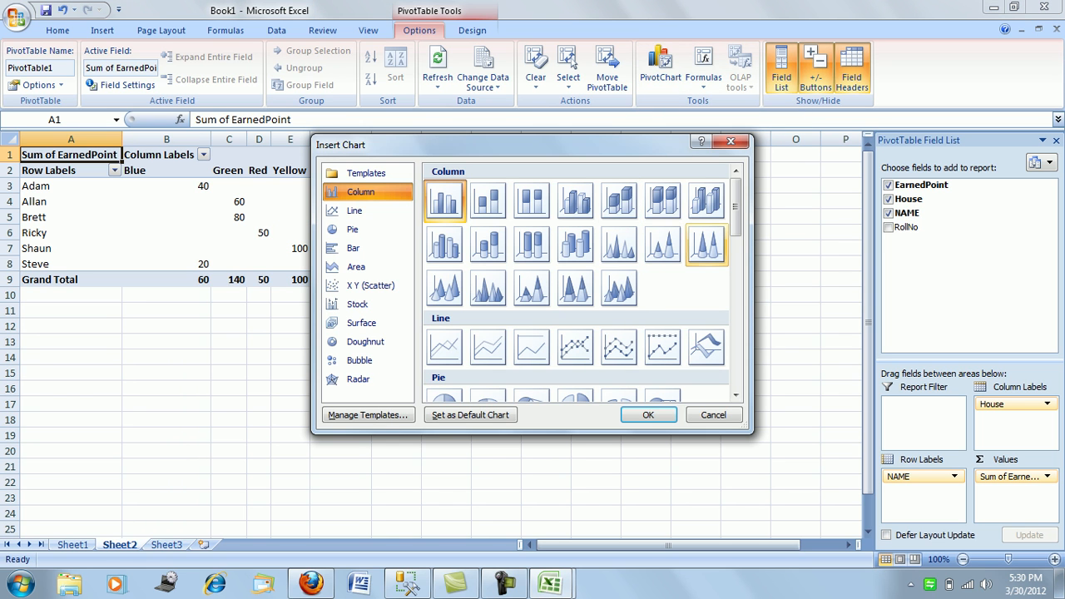
left_click_drag(735, 207, 736, 284)
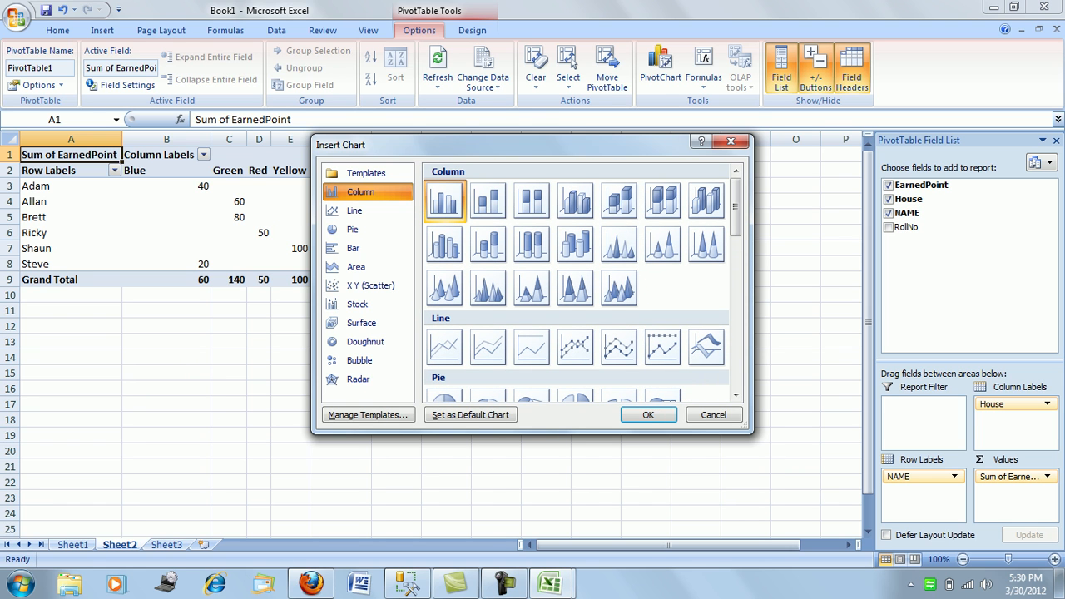
left_click(444, 201)
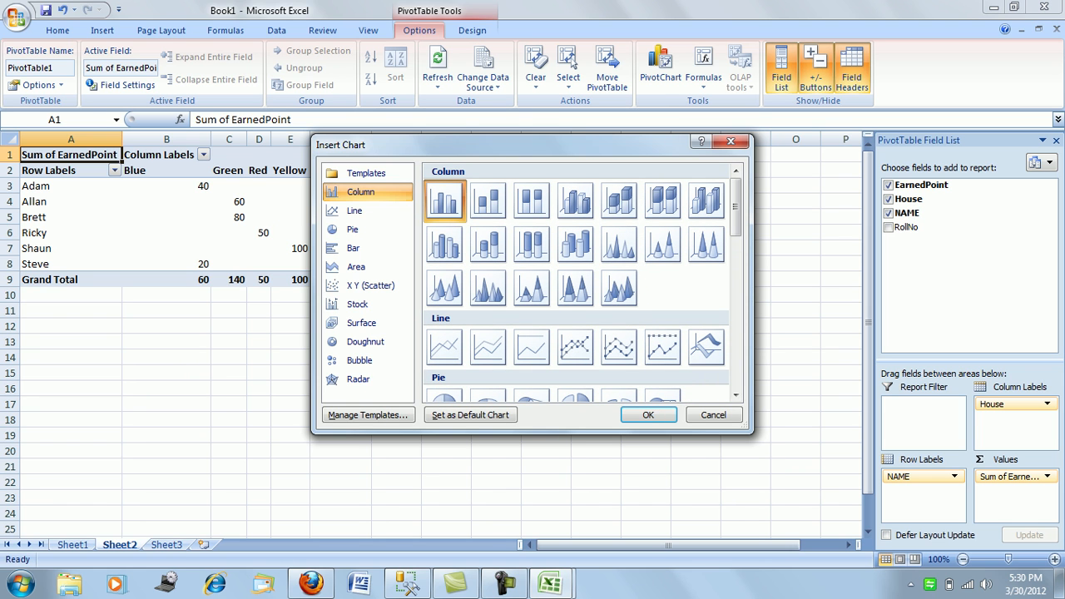
left_click(648, 414)
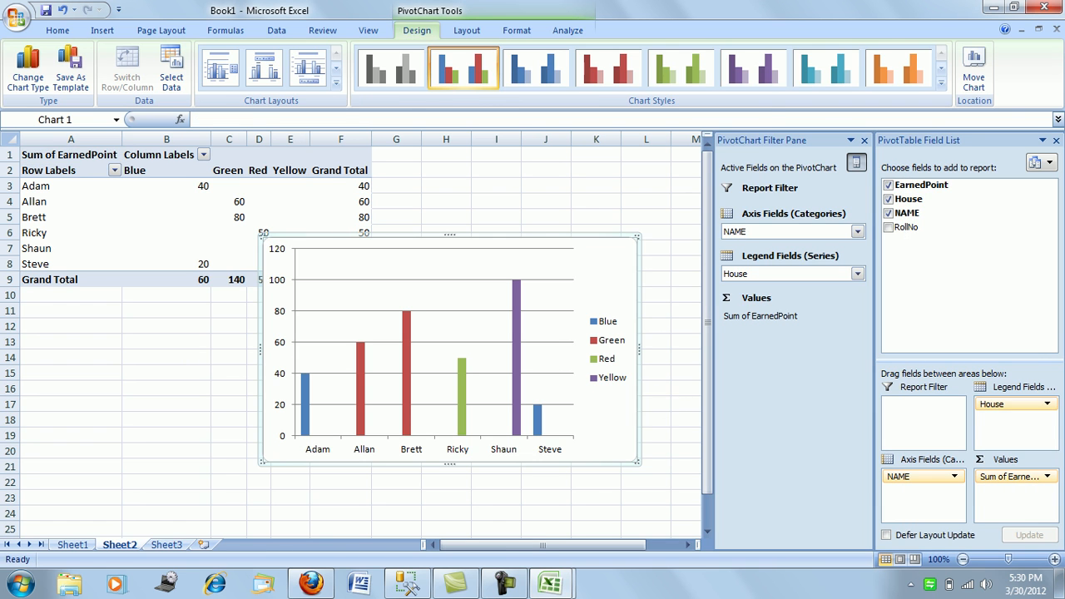
Move the PivotChart below the PivotTable, and swap its fields so House is the axis field and NAME is the legend field.
left_click_drag(707, 263, 707, 274)
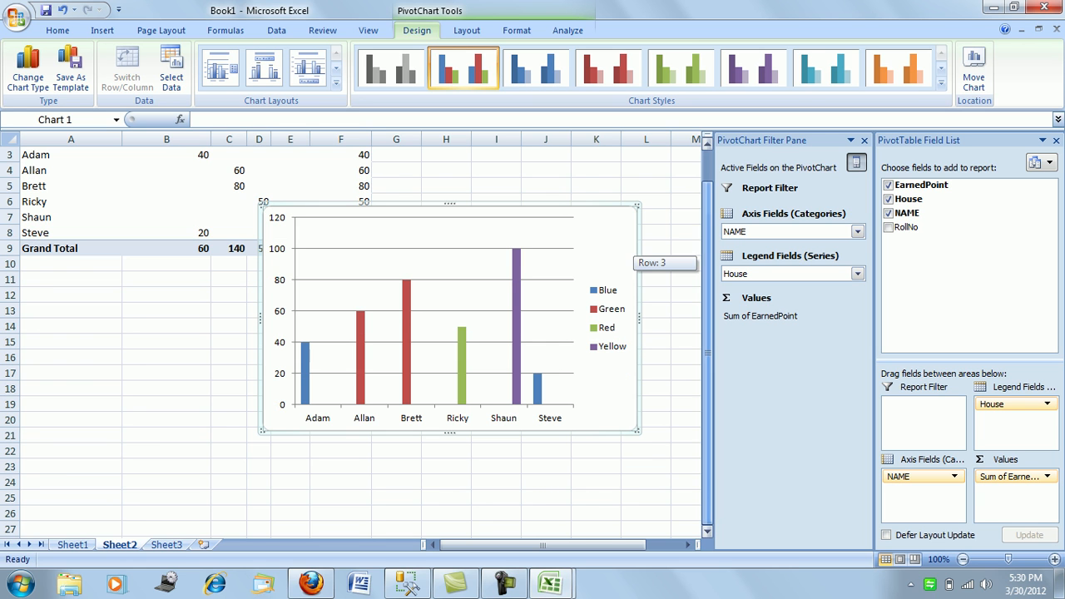
left_click(517, 241)
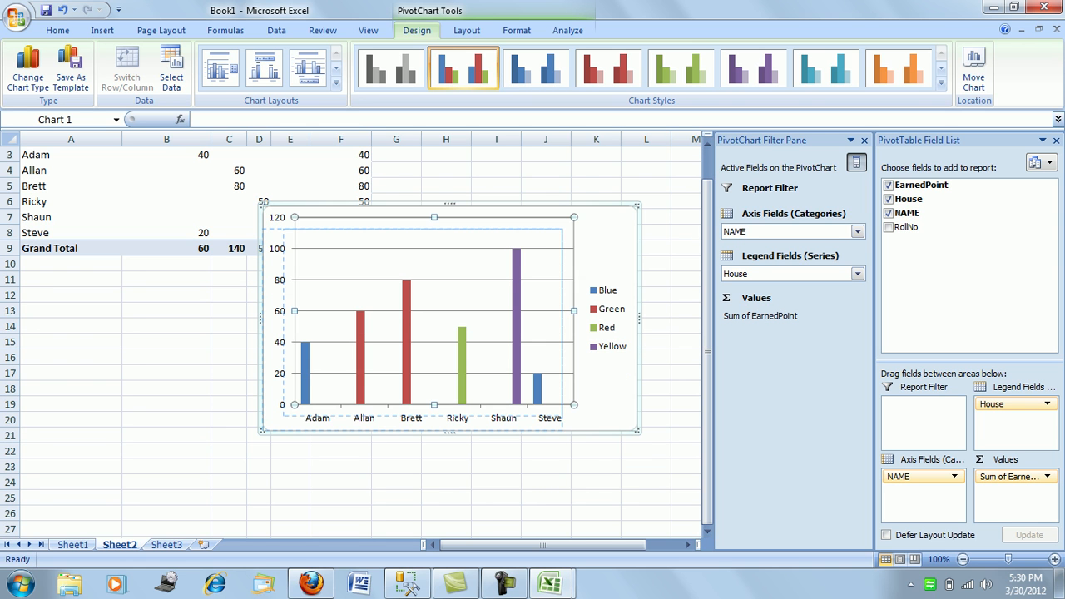
left_click_drag(517, 241, 511, 246)
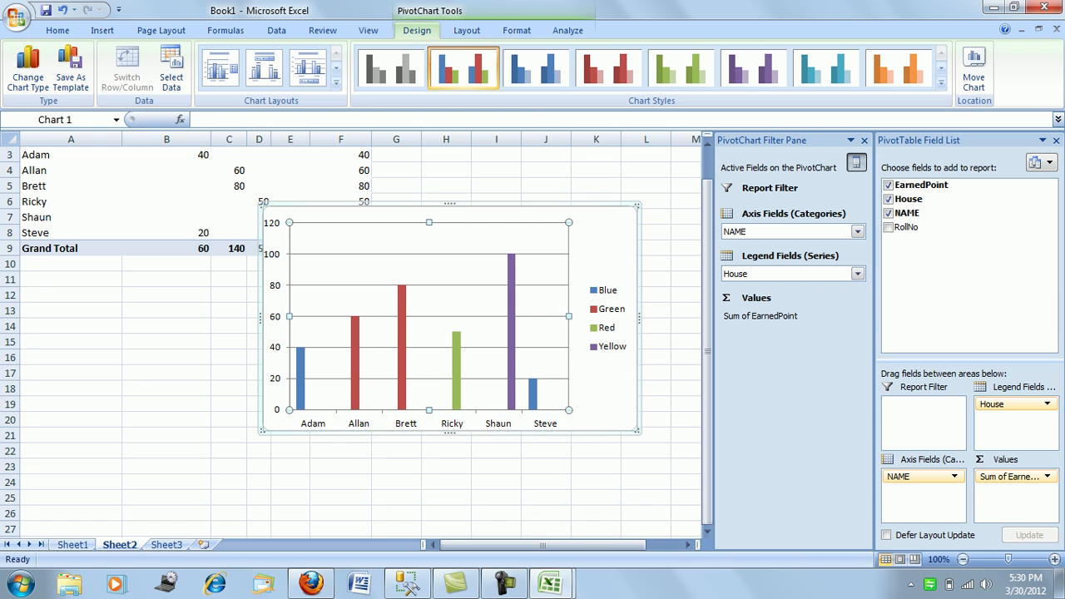
left_click_drag(582, 241, 360, 307)
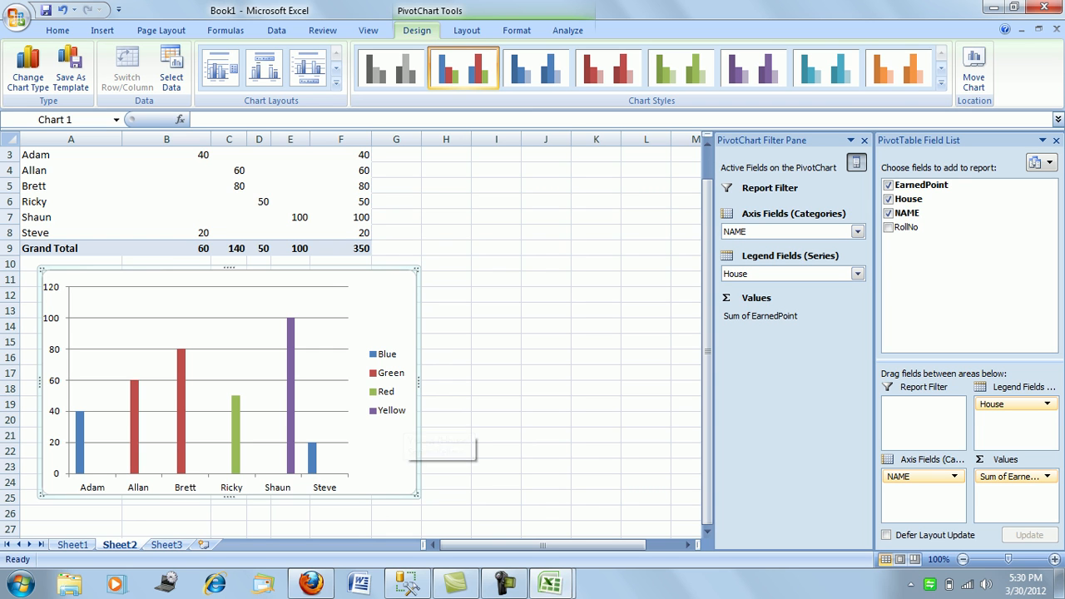
mouse_move(918, 477)
left_mouse_down()
mouse_move(1012, 418)
mouse_move(923, 477)
left_mouse_up()
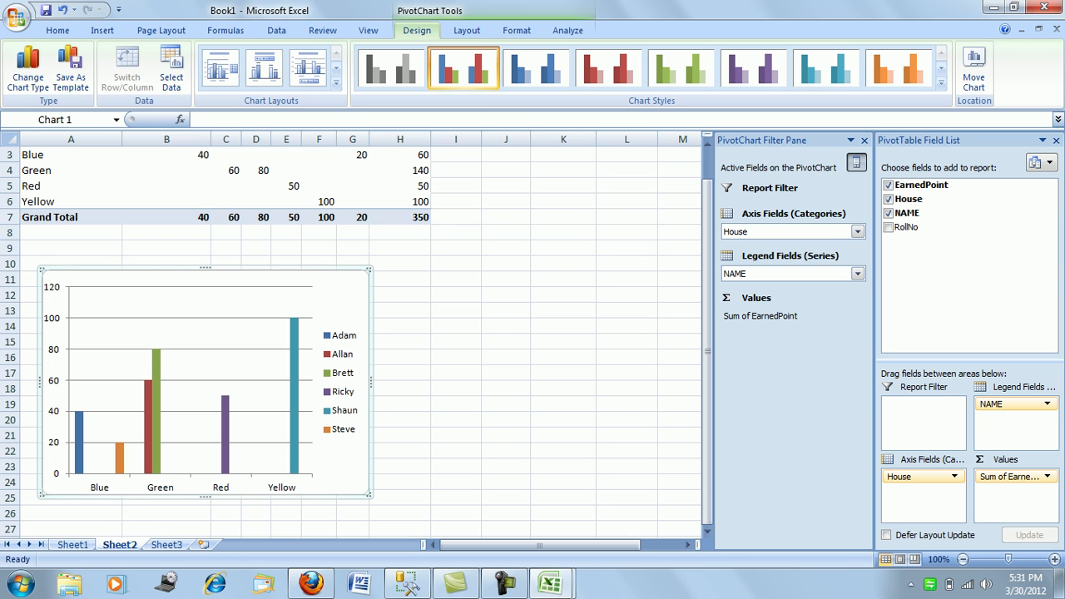
Copy the PivotChart and paste it into the blank Word document.
left_click_drag(707, 357, 707, 329)
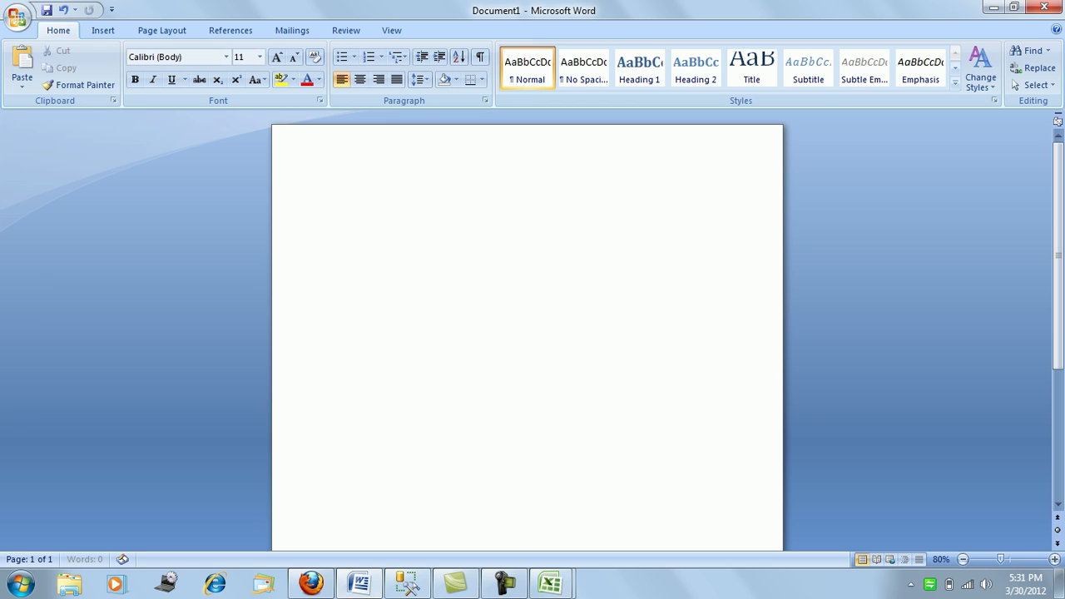
key("ctrl+v")
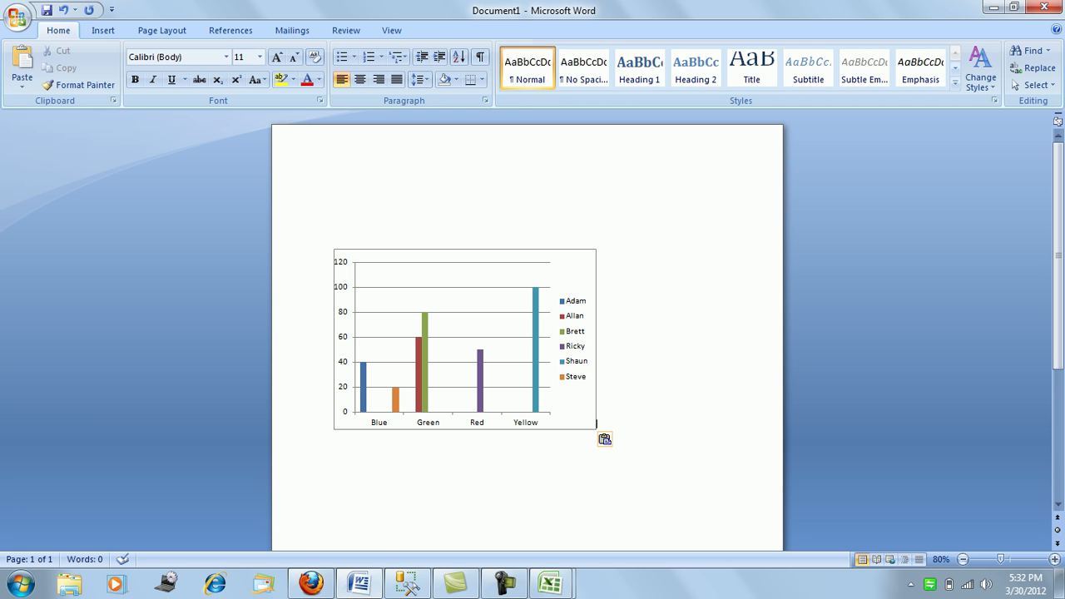
Switch back to the Excel workbook with the chart and view the list of existing data connections from Sheet3.
mouse_move(550, 584)
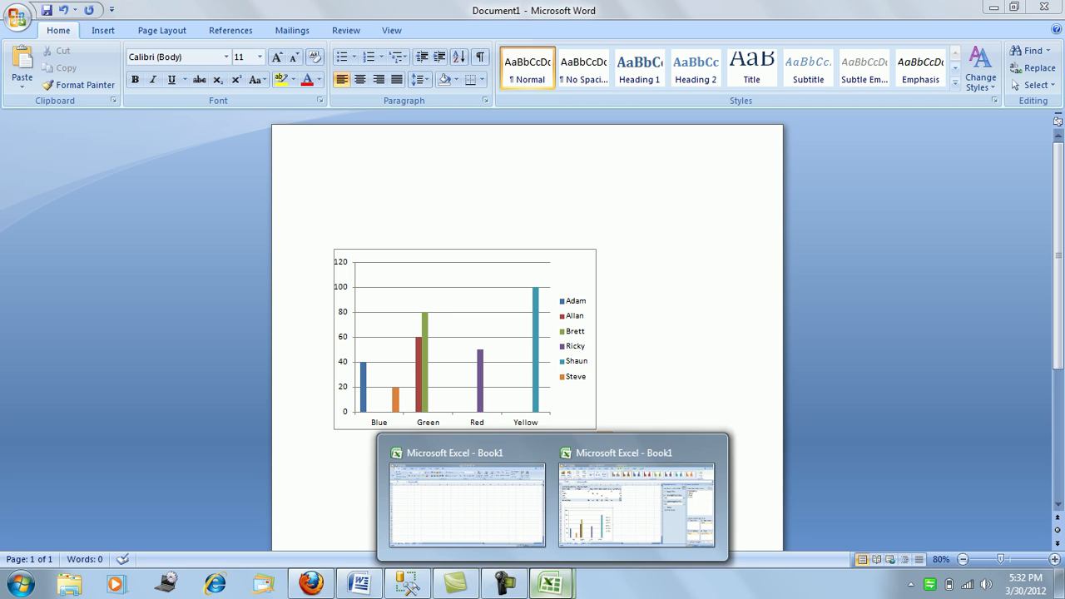
left_click(636, 503)
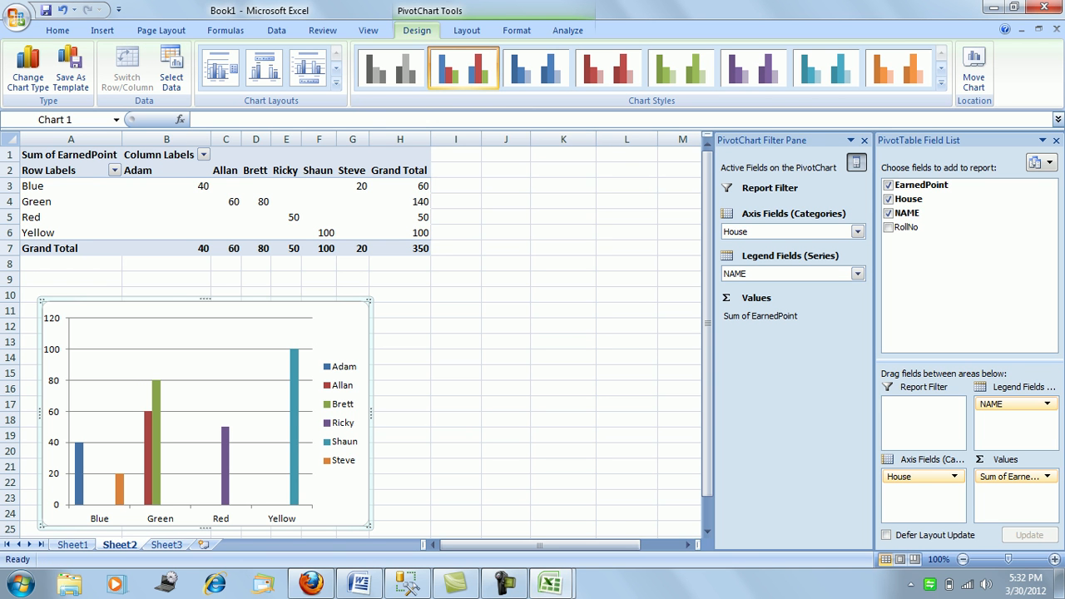
left_click(166, 545)
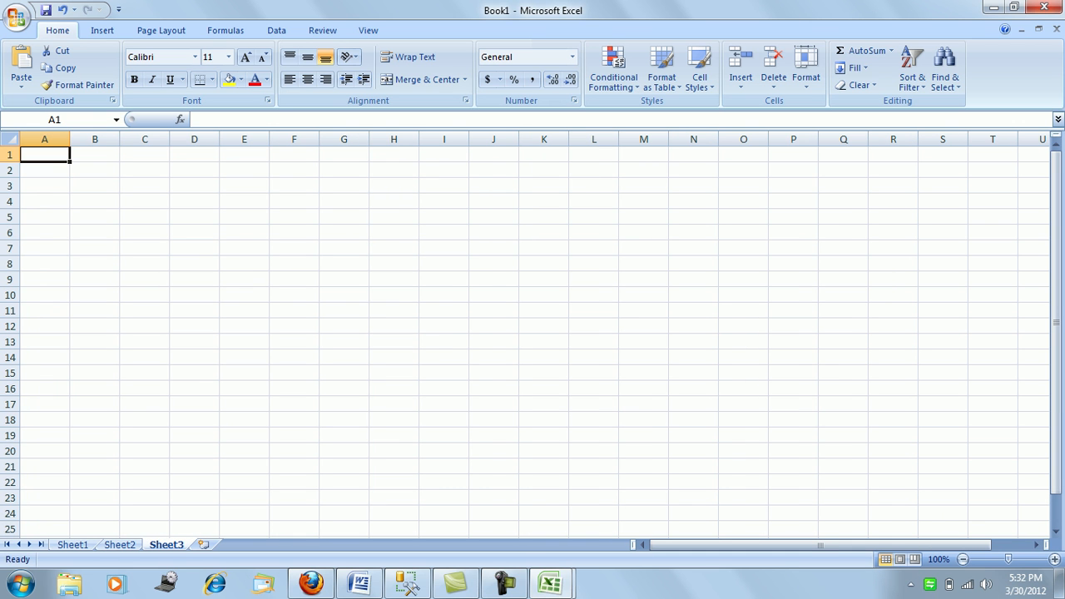
left_click(276, 30)
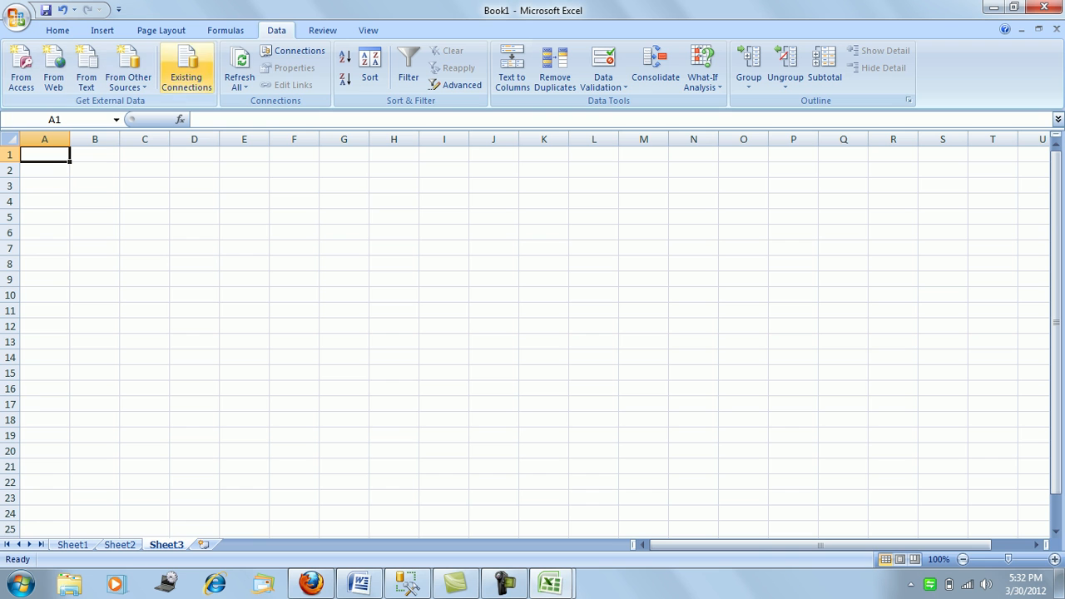
left_click(186, 69)
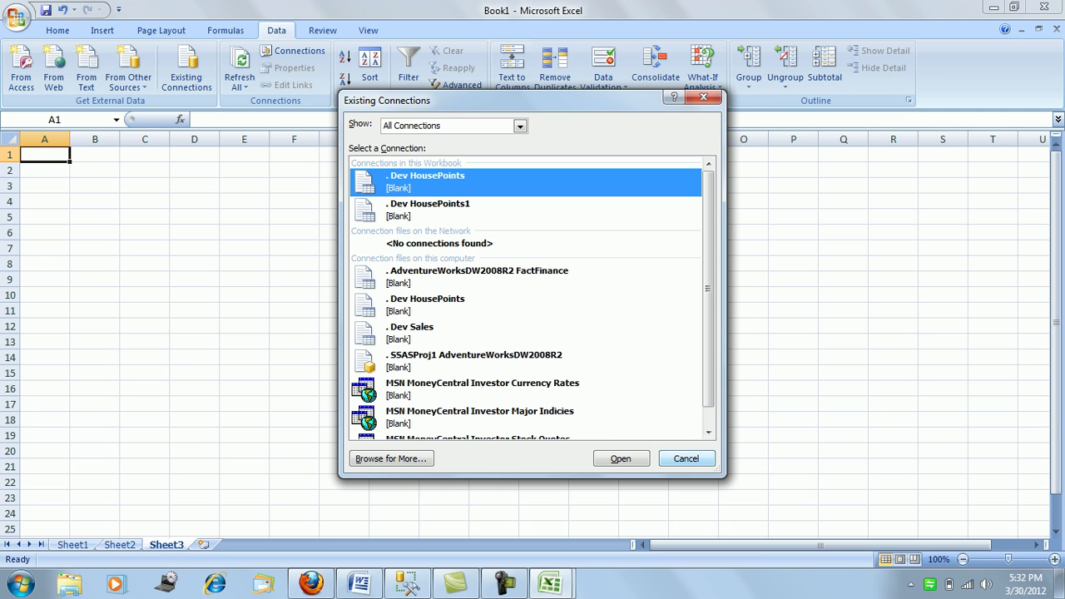
left_click(686, 458)
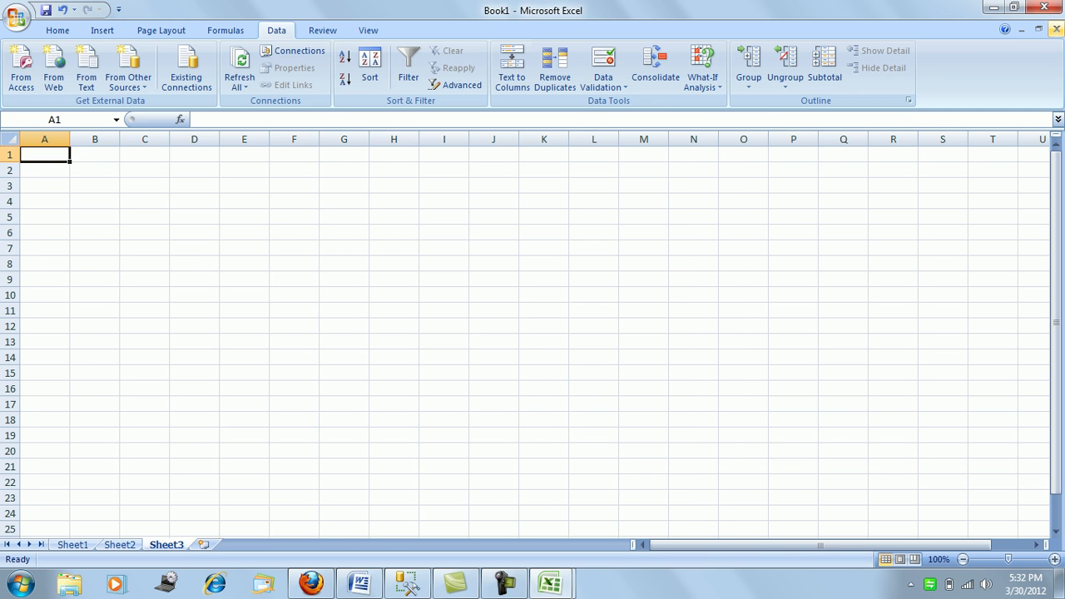
Close the workbook containing the chart without saving its changes.
left_click(1043, 6)
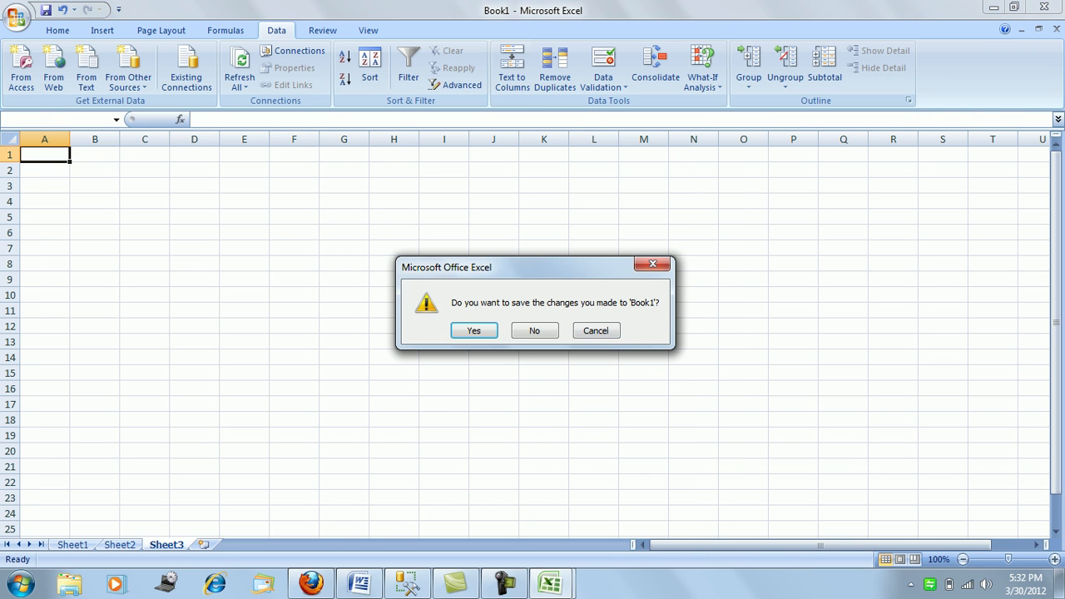
left_click(534, 330)
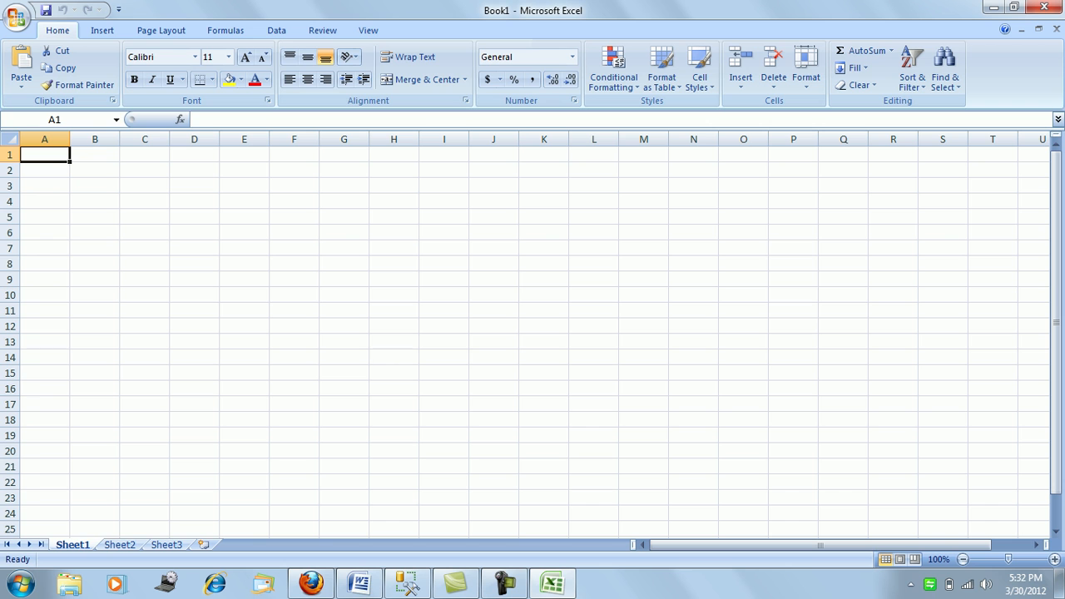
Import the existing Dev Sales connection into the blank workbook's Sheet1 as a PivotTable Report at =$A$1.
left_click(120, 545)
left_click(73, 545)
left_click(277, 30)
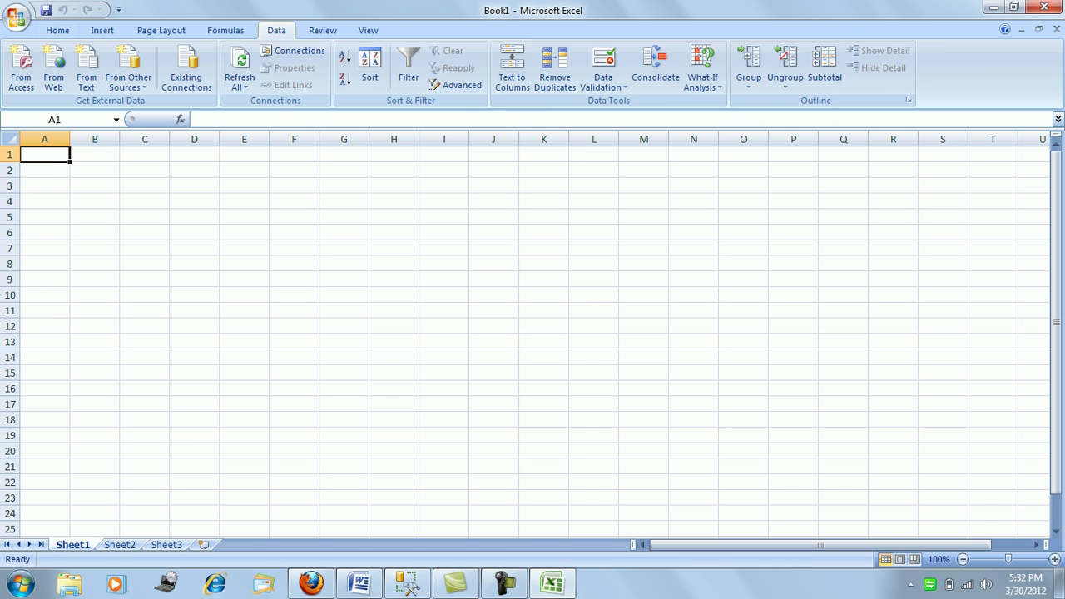
left_click(186, 71)
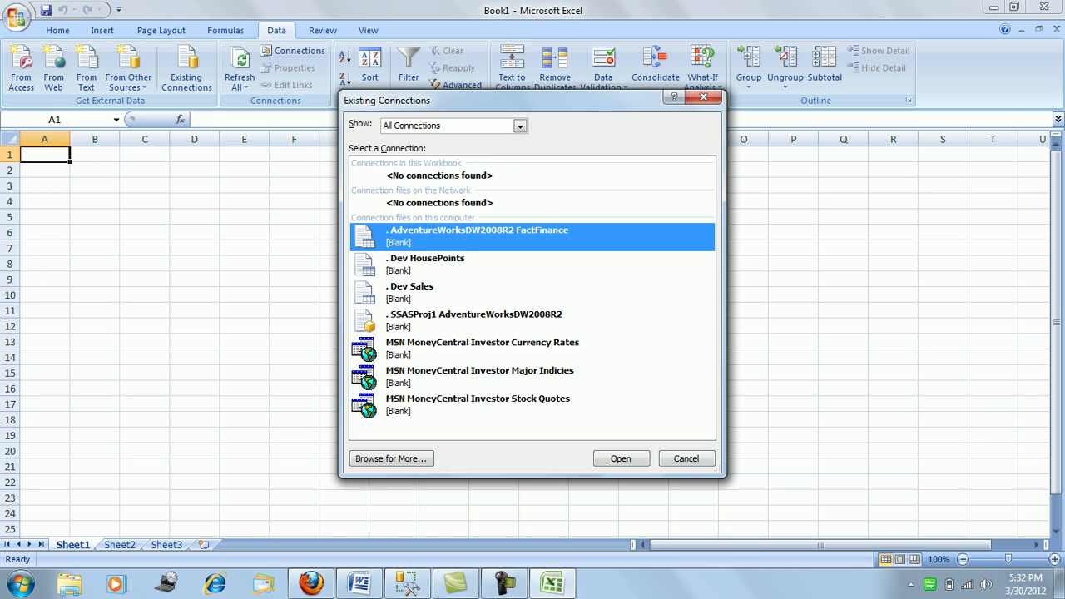
left_click(412, 291)
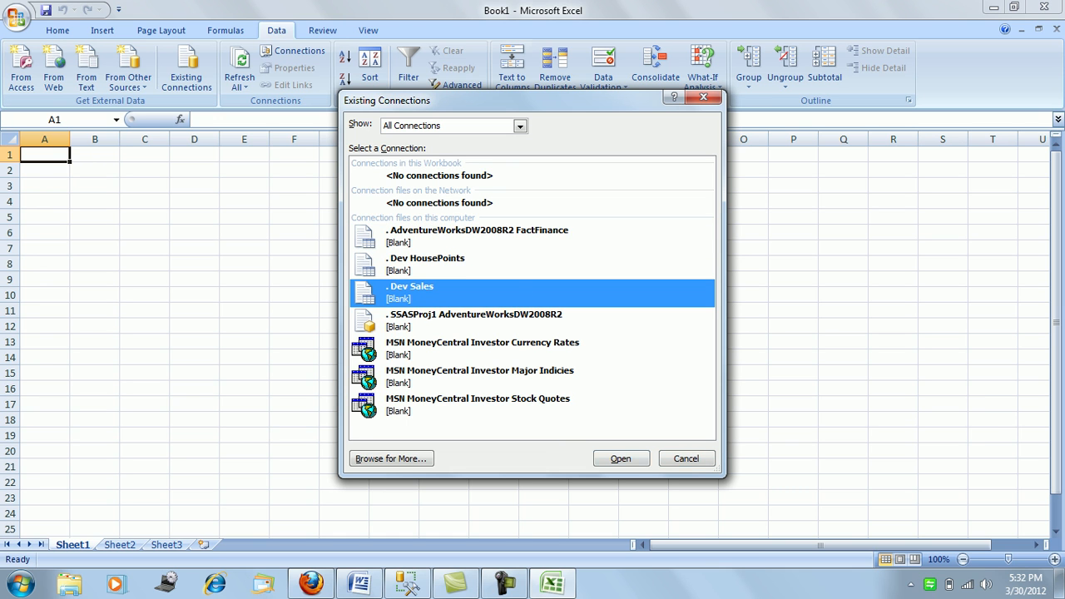
key("Return")
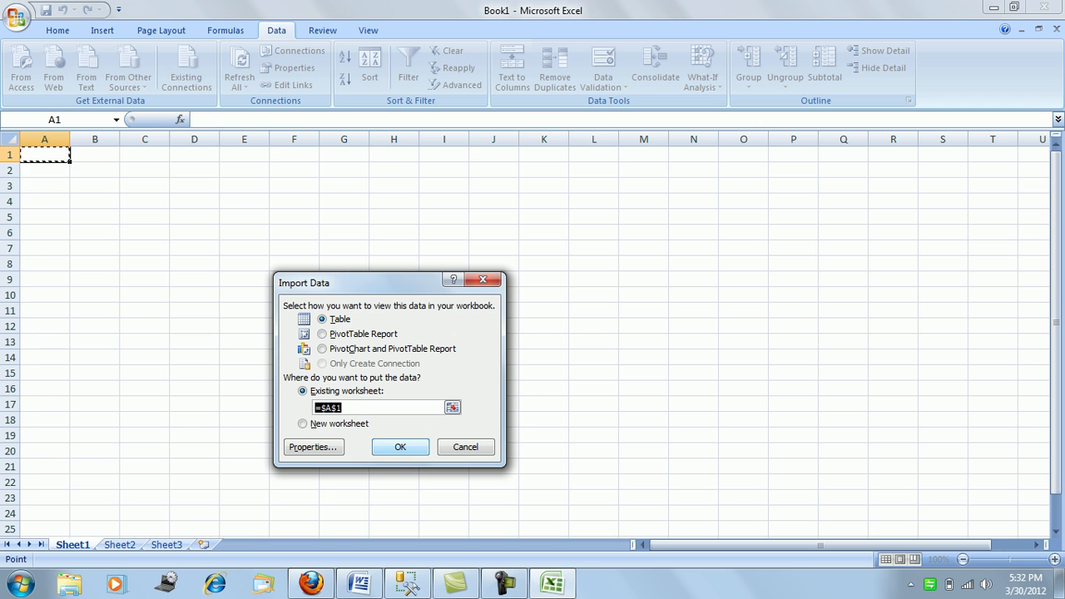
key("alt+p")
key("Return")
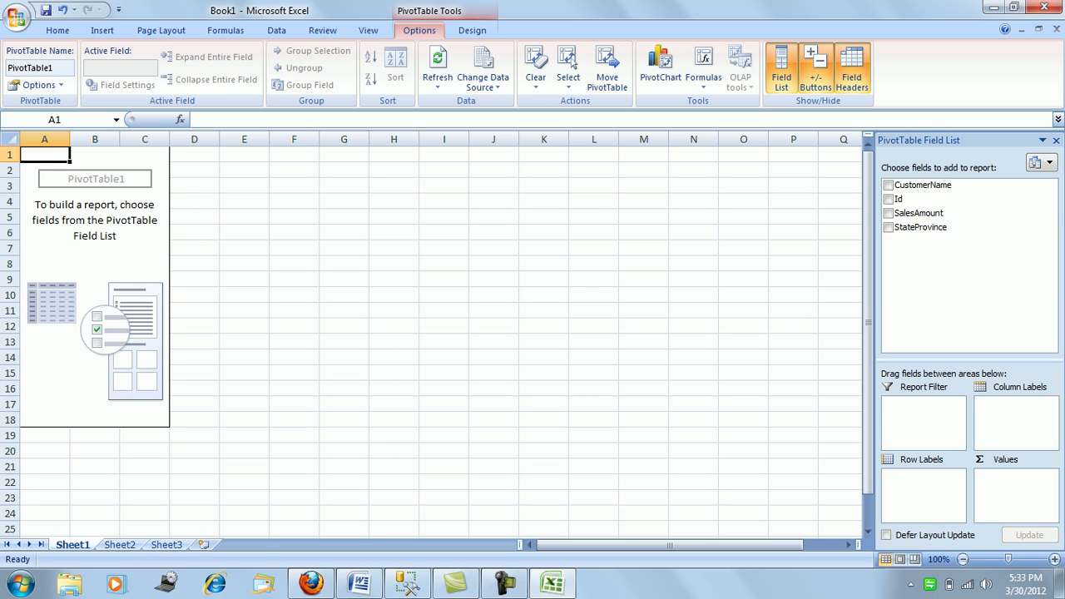
Close the workbook with the empty Sales PivotTable without saving, and start Microsoft Office Excel 2007 again.
left_click(276, 30)
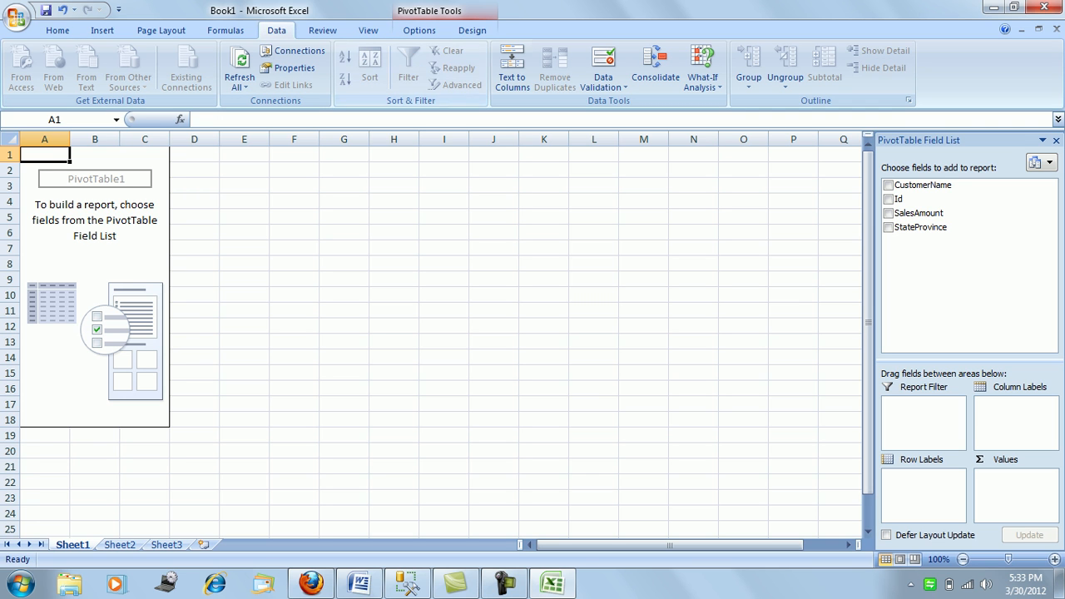
key("alt+F4")
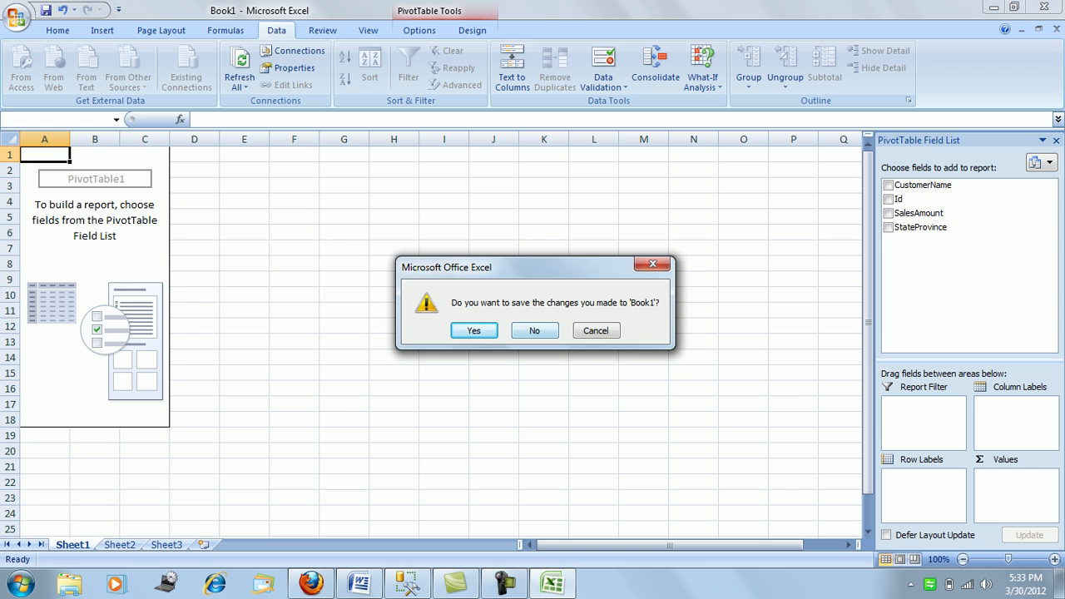
left_click(533, 330)
left_click(20, 583)
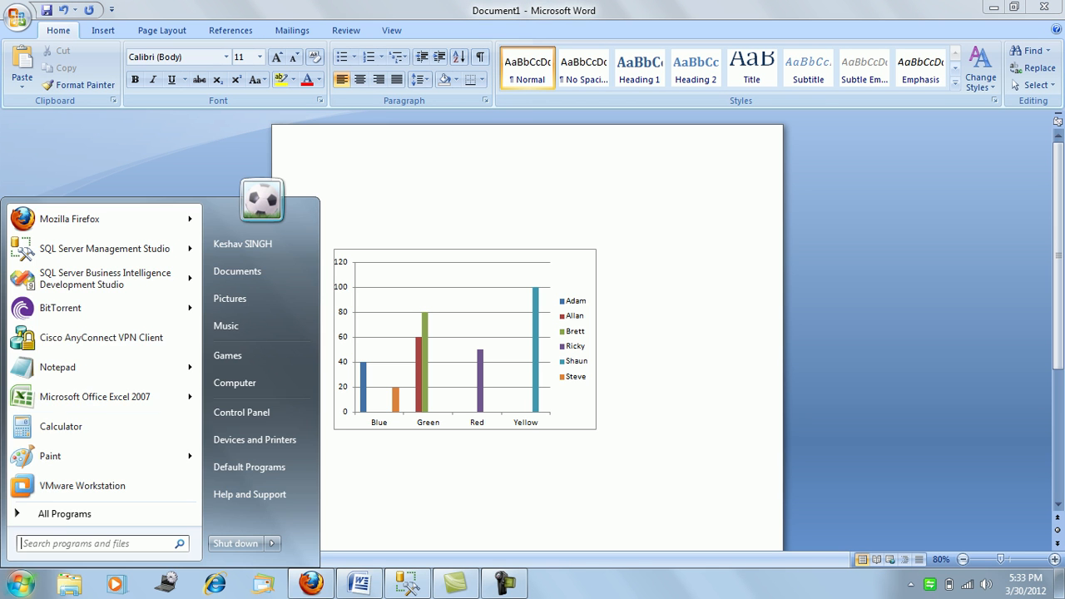
left_click(95, 396)
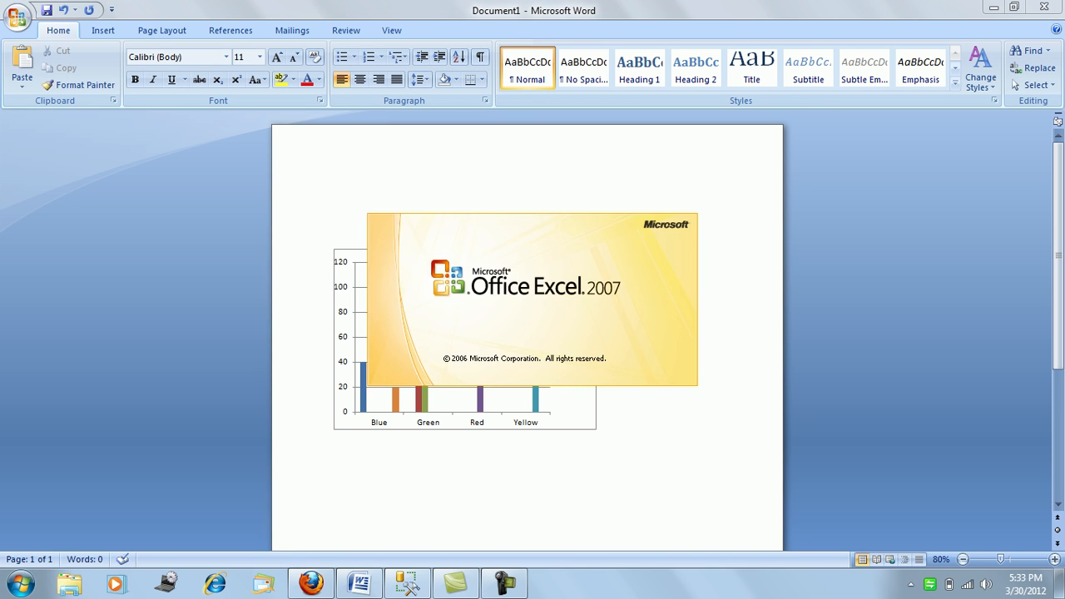
View the existing connections in the blank workbook and browse the additional data source files without opening any.
left_click(276, 30)
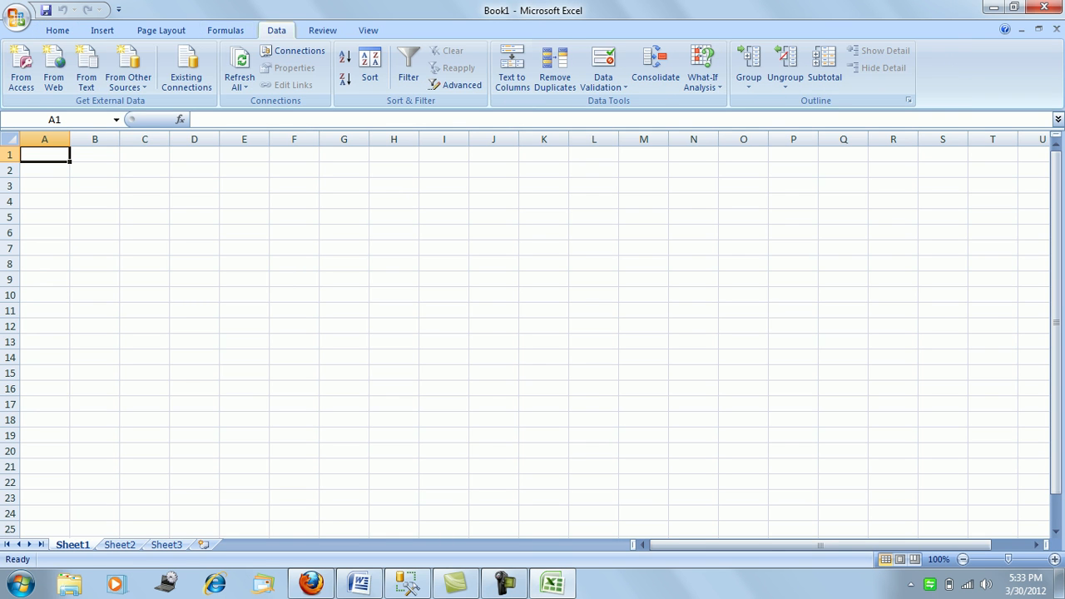
left_click(186, 71)
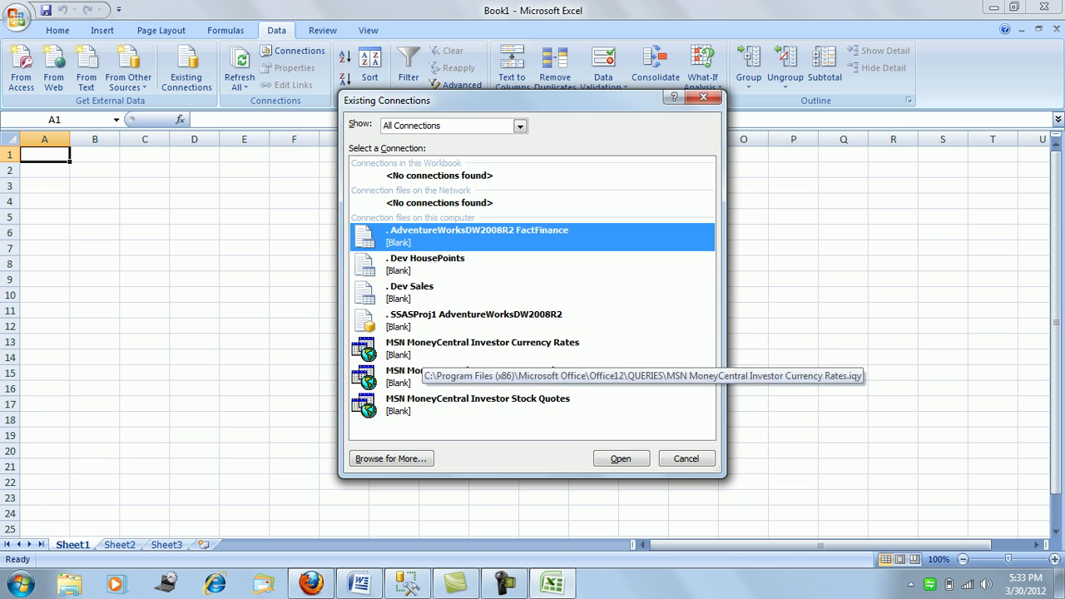
left_click(391, 458)
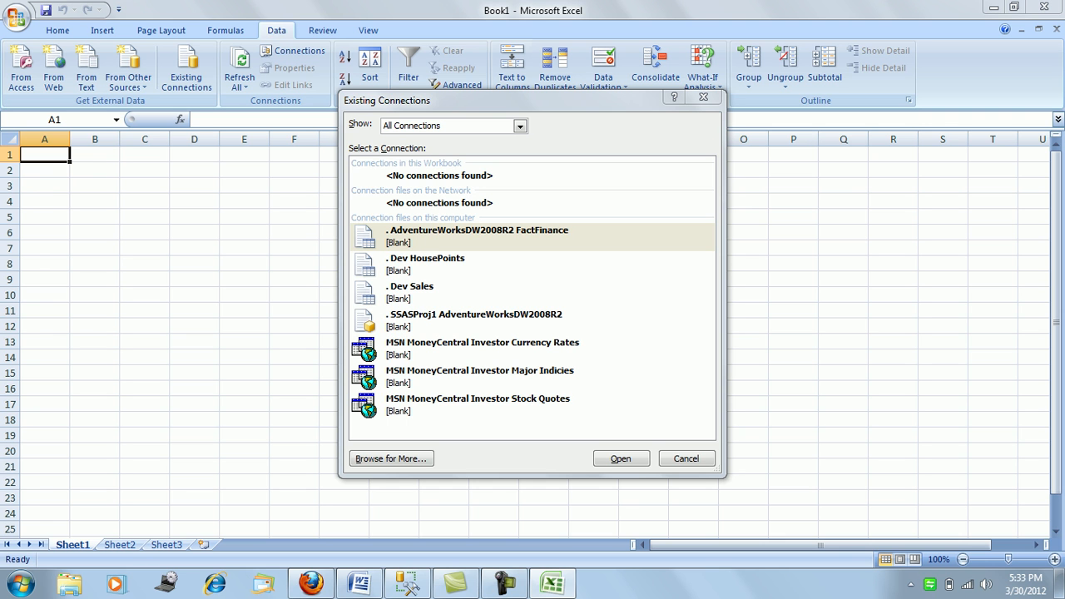
left_click(391, 458)
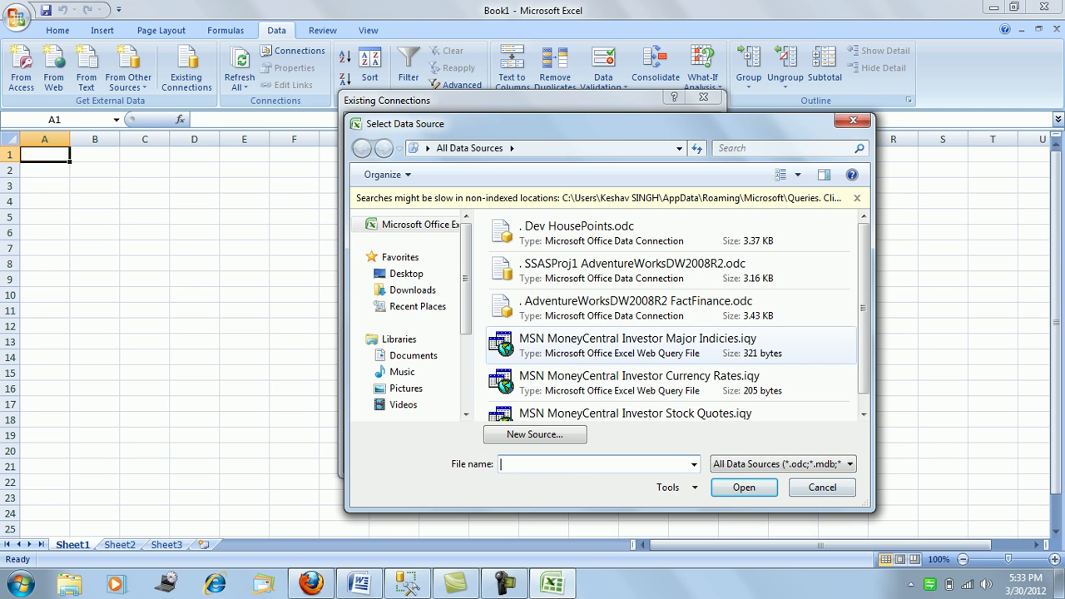
left_click(821, 487)
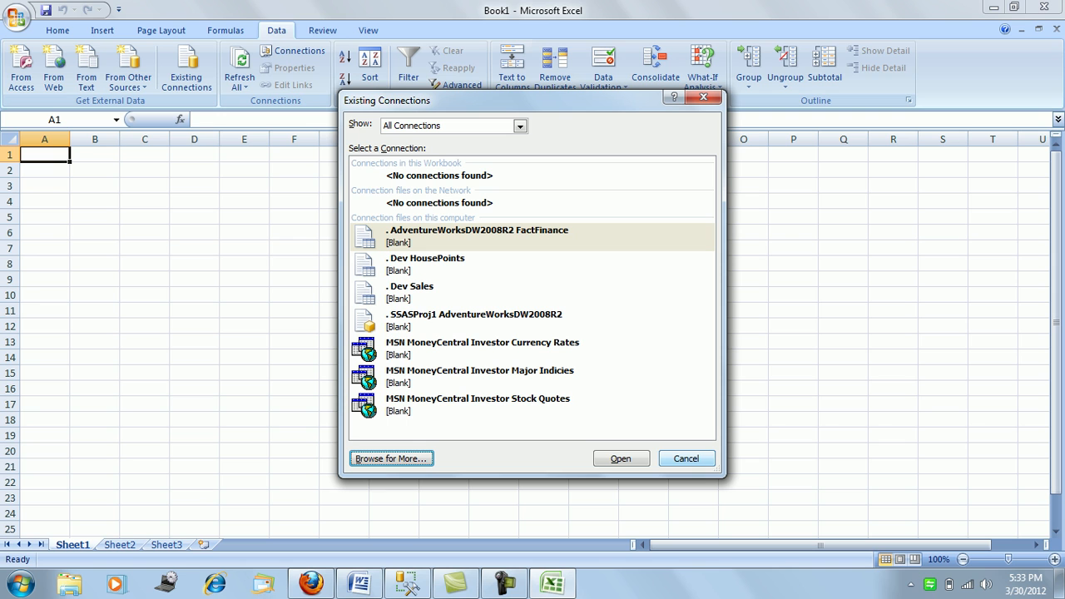
Limit the existing connections list to Connections in this Workbook.
left_click(520, 126)
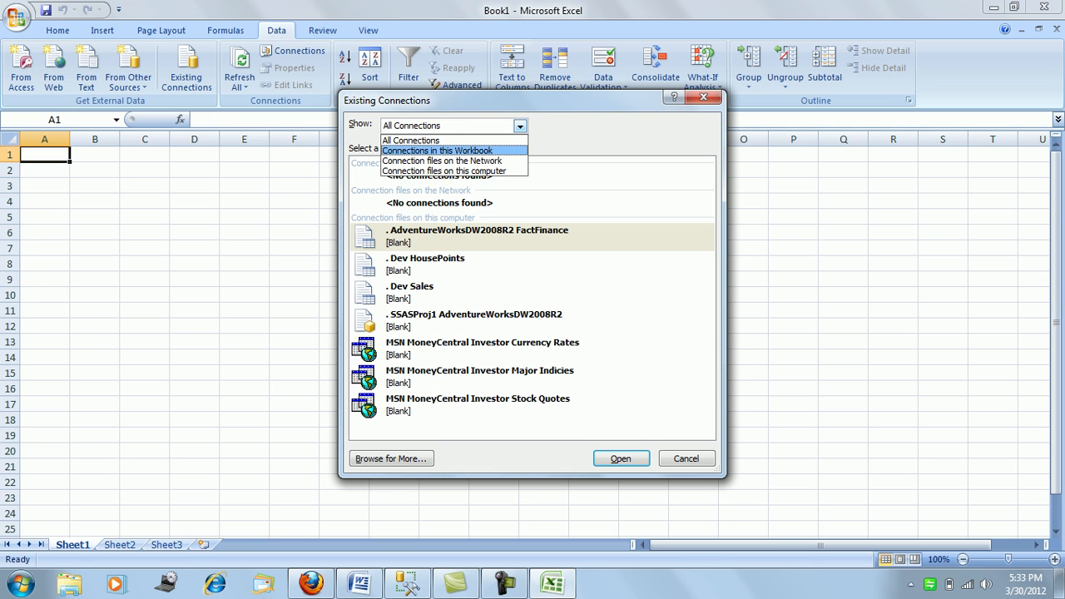
left_click(453, 151)
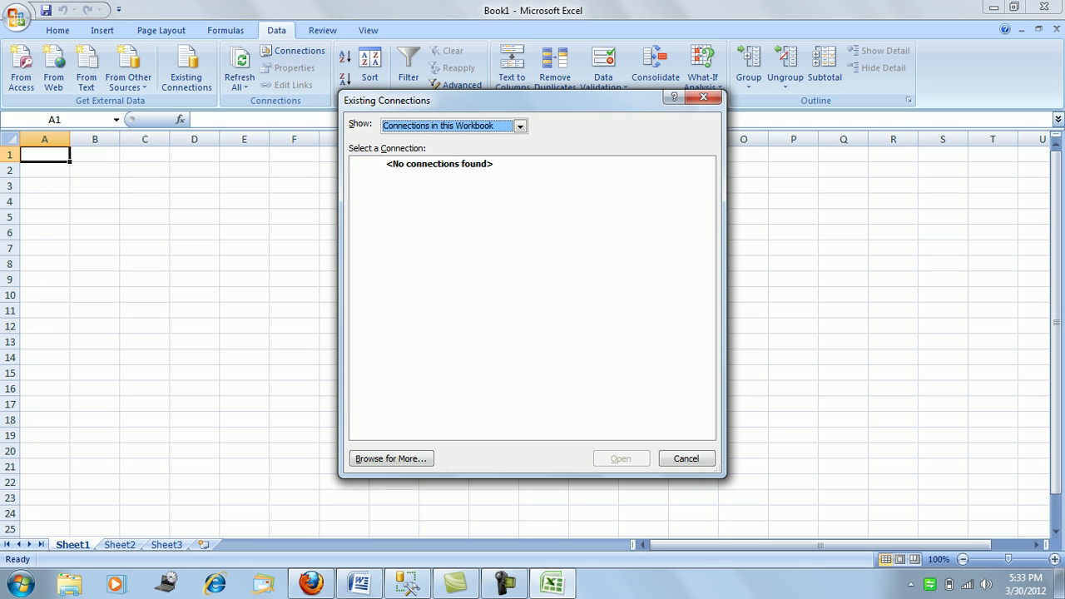
Close the filtered existing connections list, reopen it, and set it to show All Connections.
left_click(686, 458)
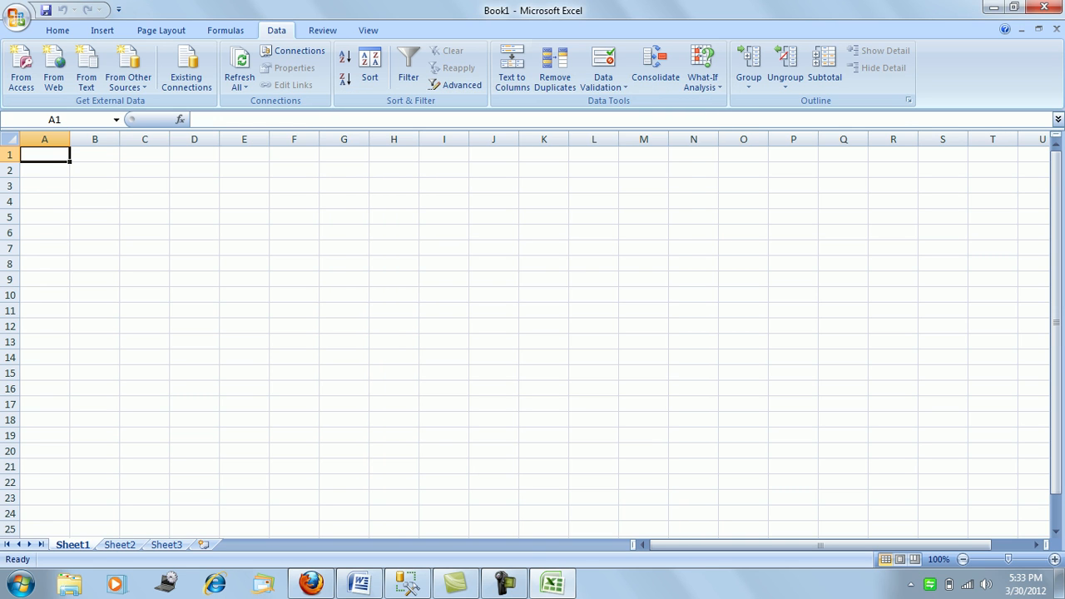
left_click(187, 73)
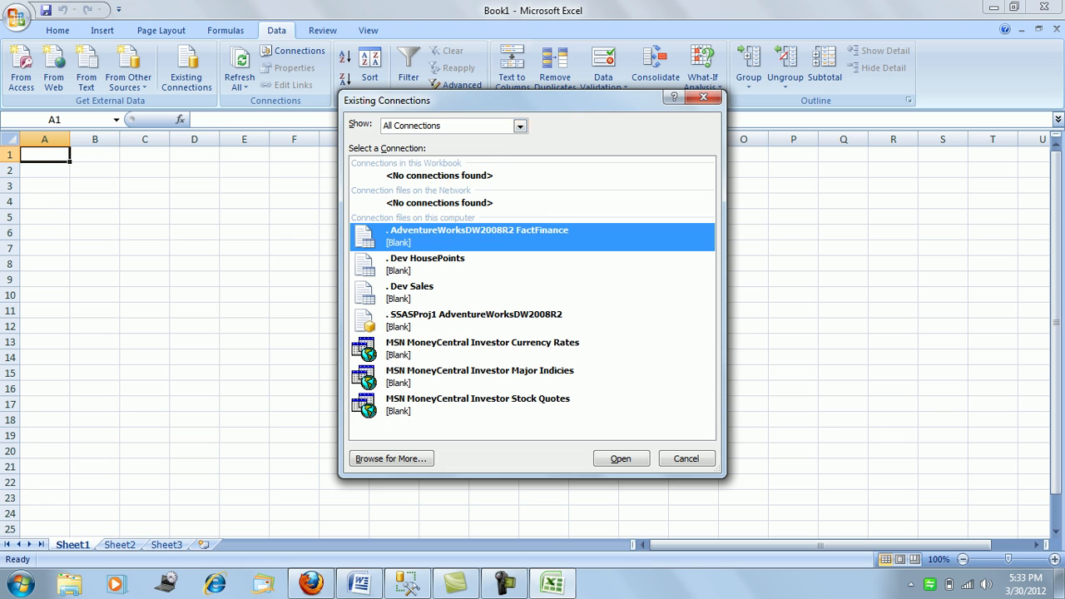
left_click(519, 125)
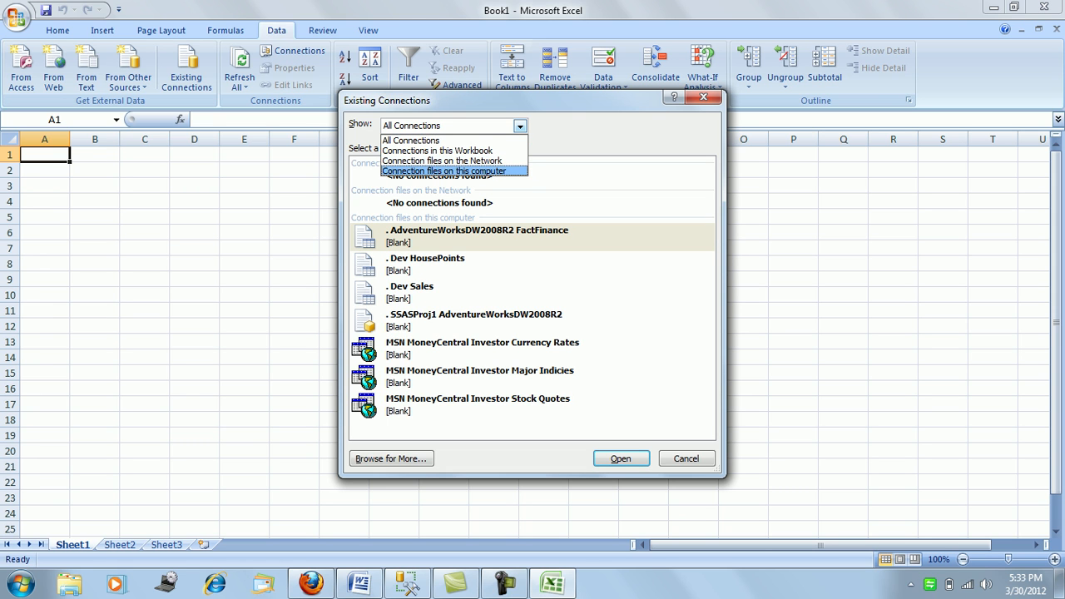
key("Up")
key("Up")
key("Up")
left_click(481, 312)
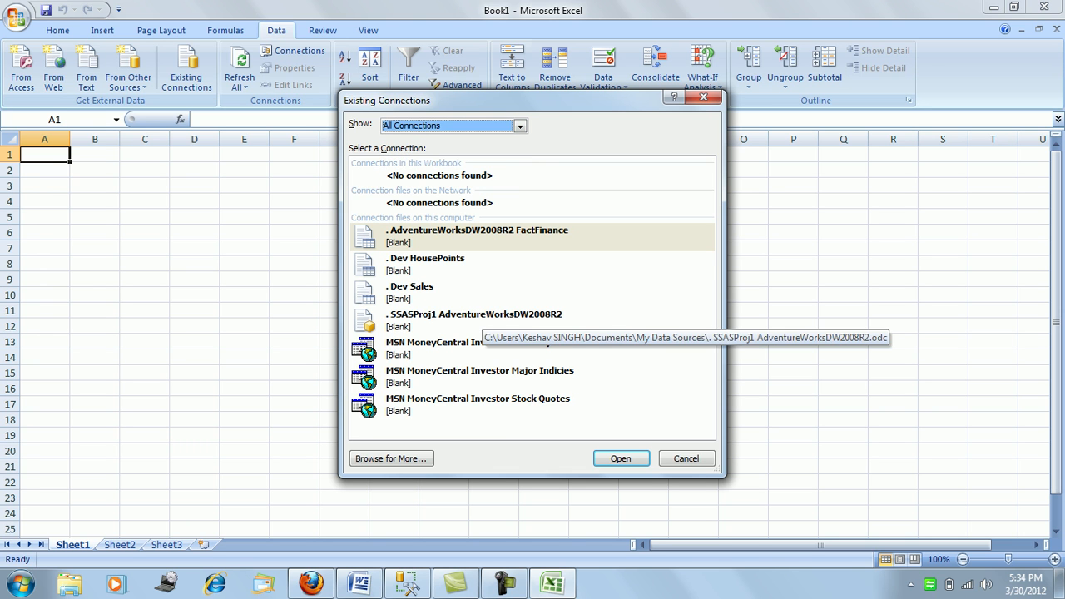
Import the Dev Sales connection into the existing worksheet at =$A$1 as a PivotTable Report.
double_click(467, 303)
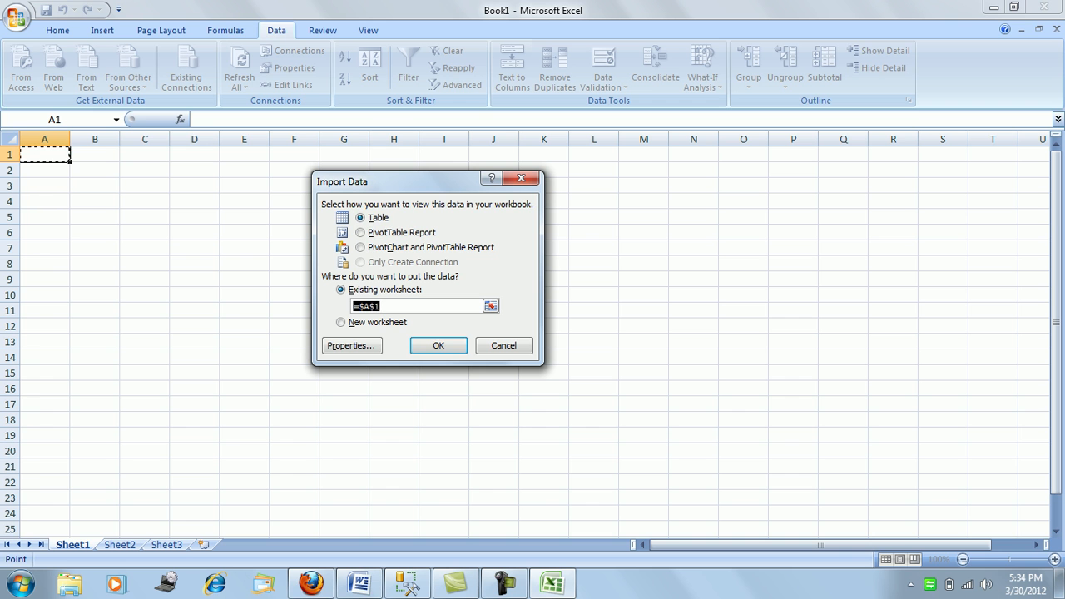
left_click(360, 233)
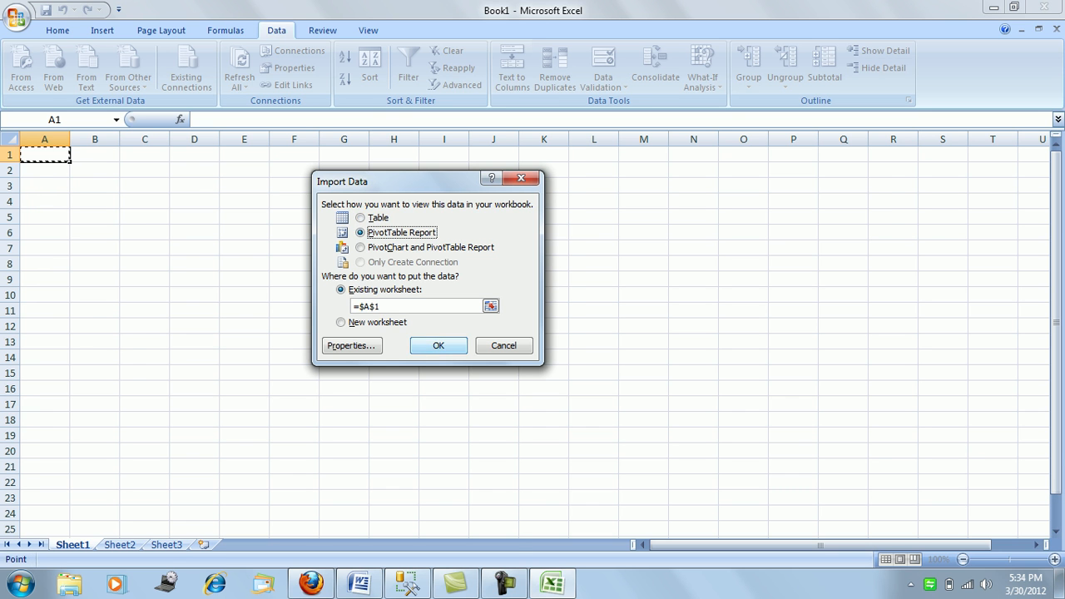
left_click(438, 345)
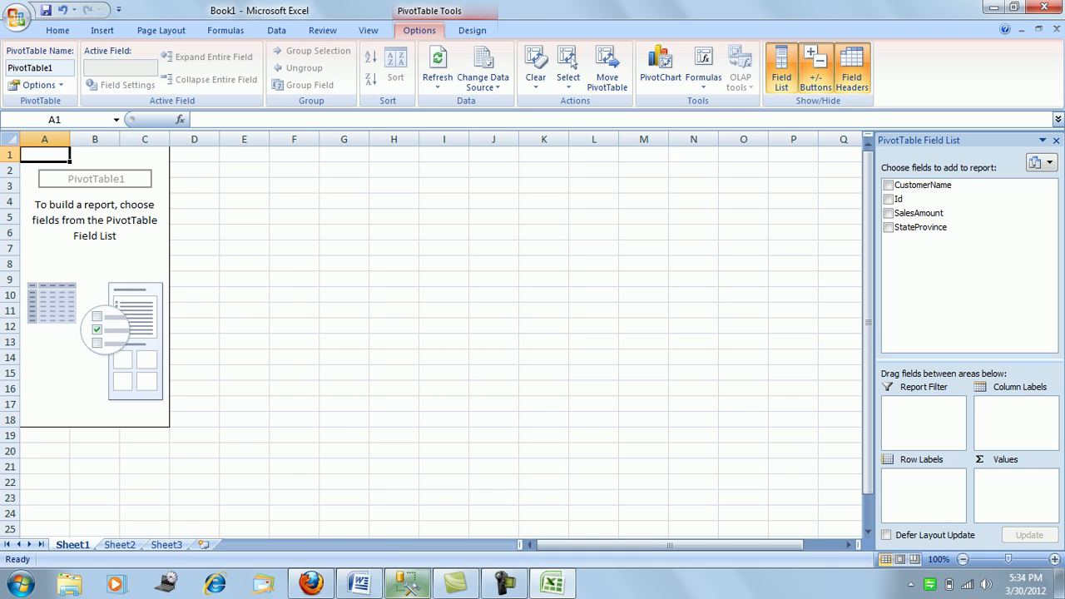
Switch to SQL Server Management Studio and connect Object Explorer to the Analysis Services server with Windows Authentication.
left_click(407, 583)
left_click(27, 100)
left_click(68, 136)
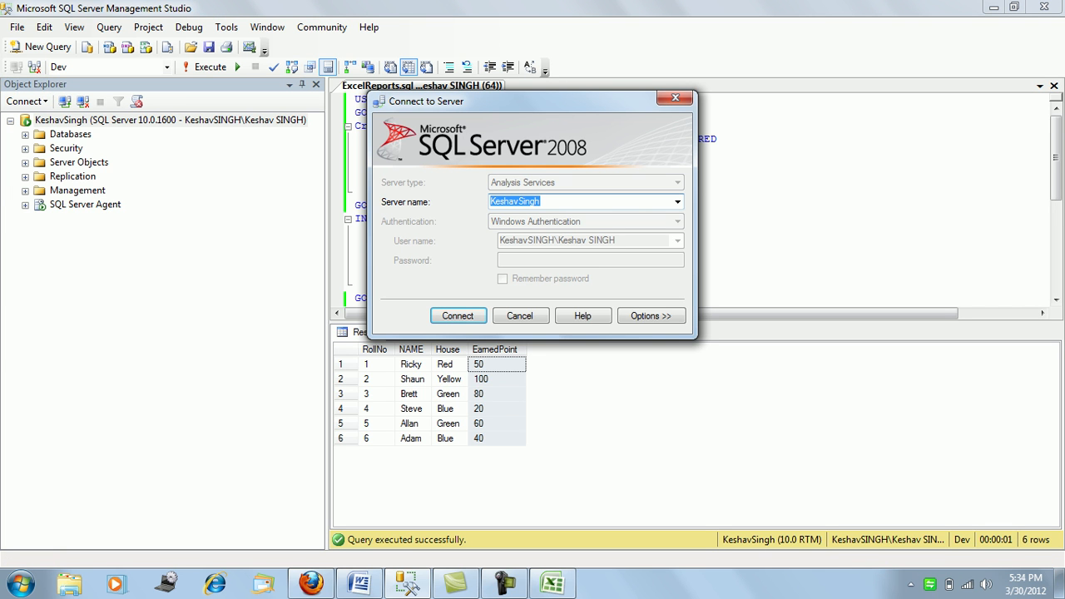
key("Return")
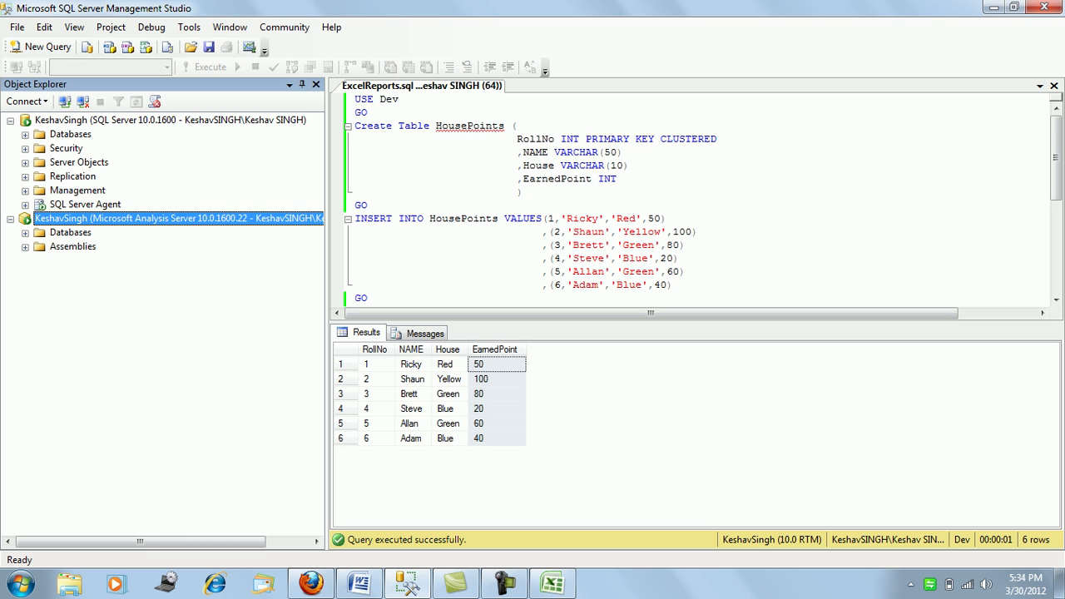
Expand the Analysis Services databases down to the Cubes folder of SSASProj1 to view its cubes.
left_click(25, 233)
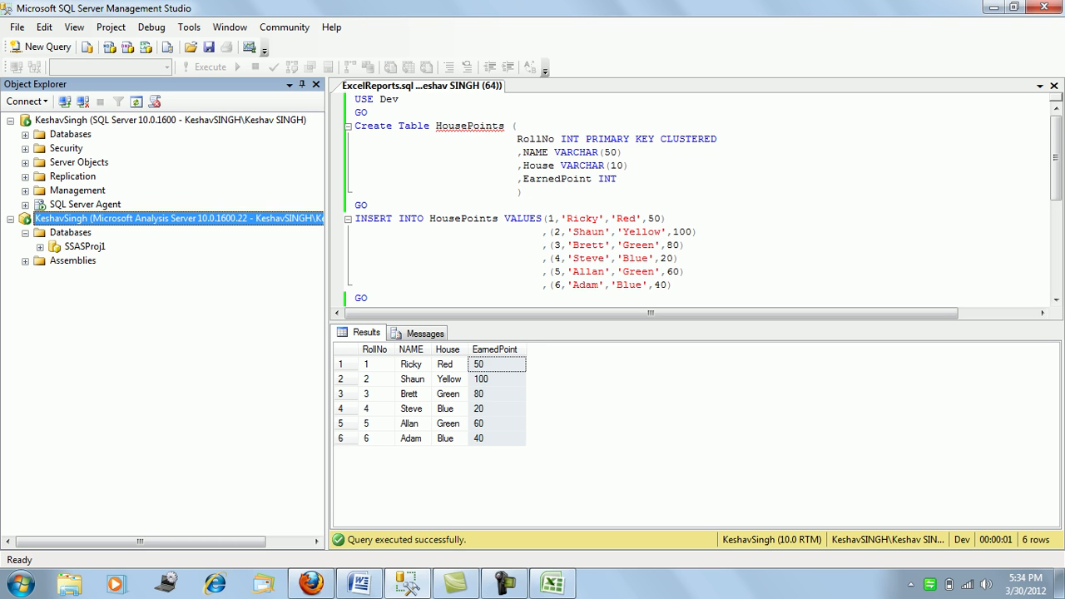
left_click(40, 246)
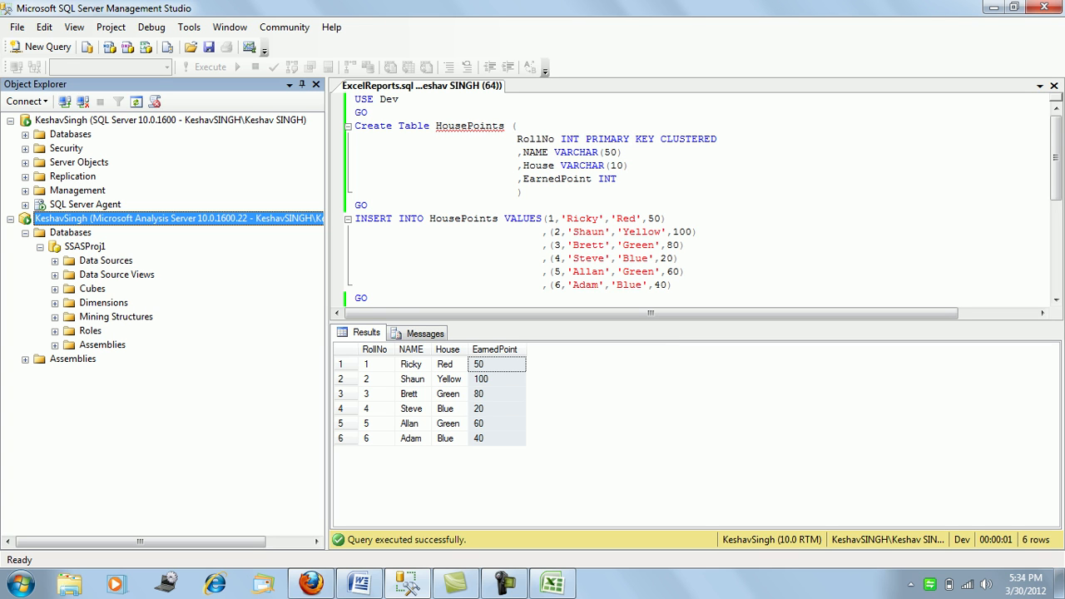
left_click(55, 289)
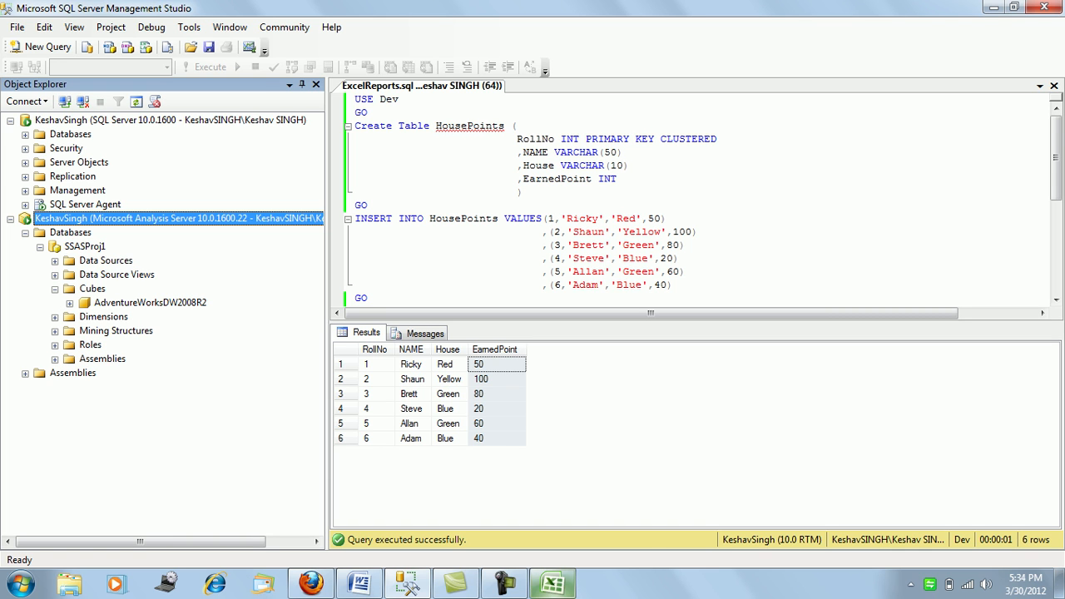
Return to Excel and build the PivotTable with SalesAmount as values, CustomerName as row labels and StateProvince as column labels.
left_click(553, 584)
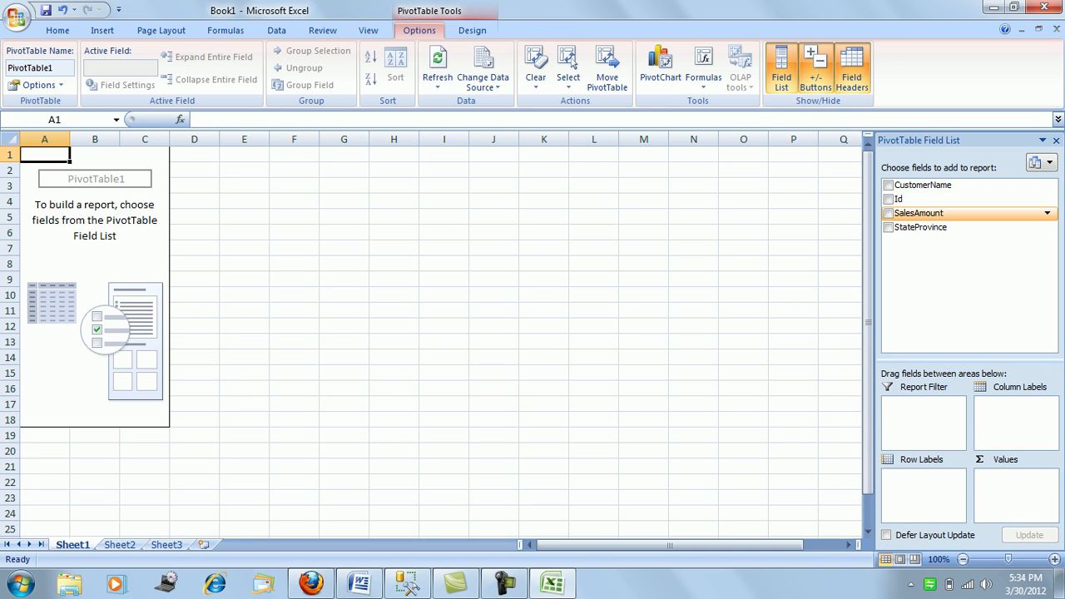
left_click(888, 213)
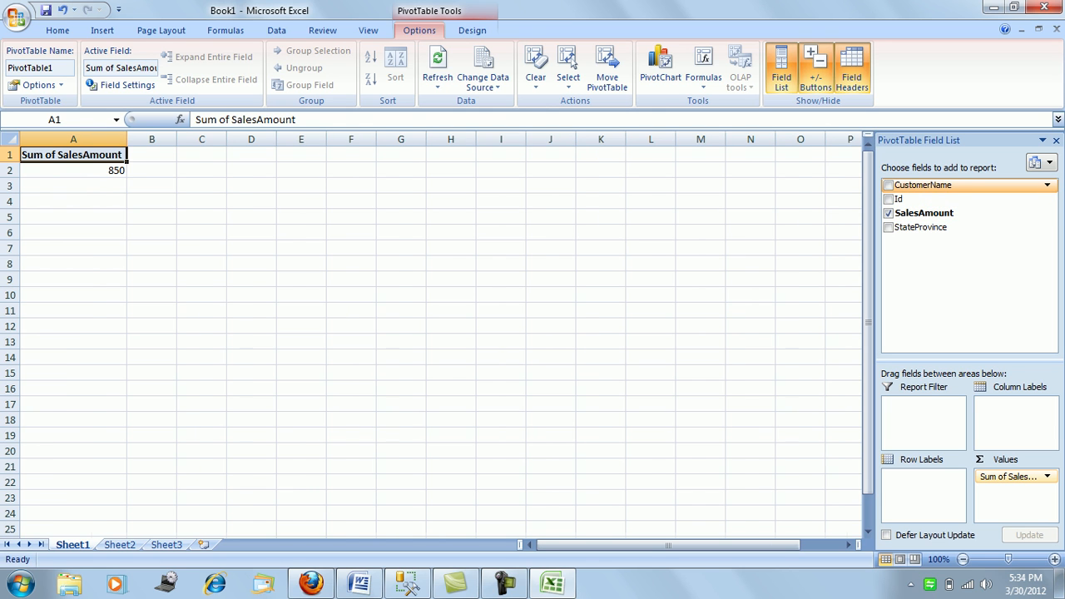
left_click(887, 184)
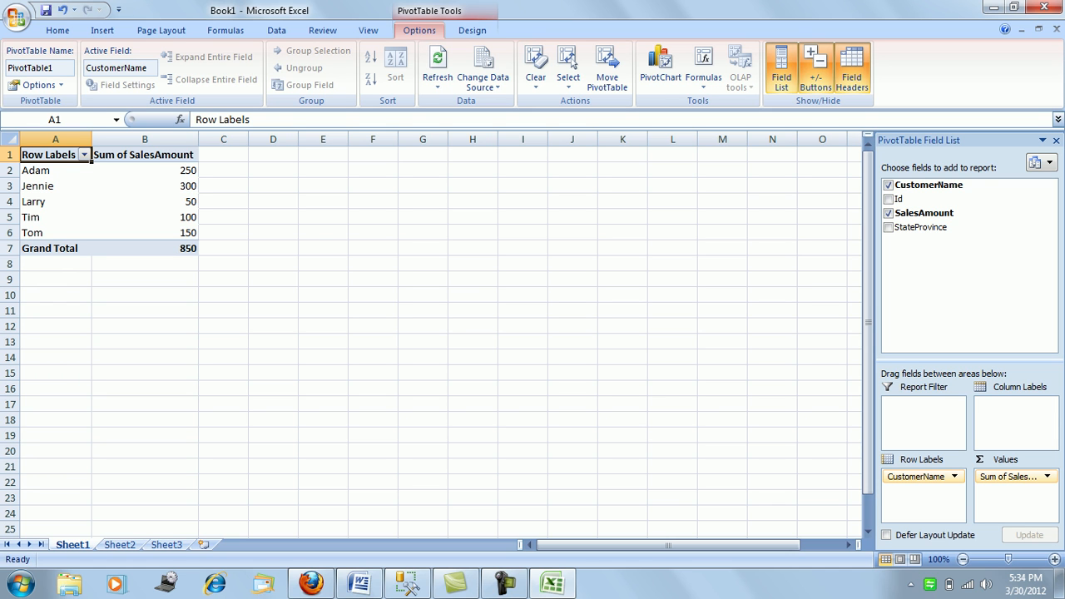
left_click(888, 227)
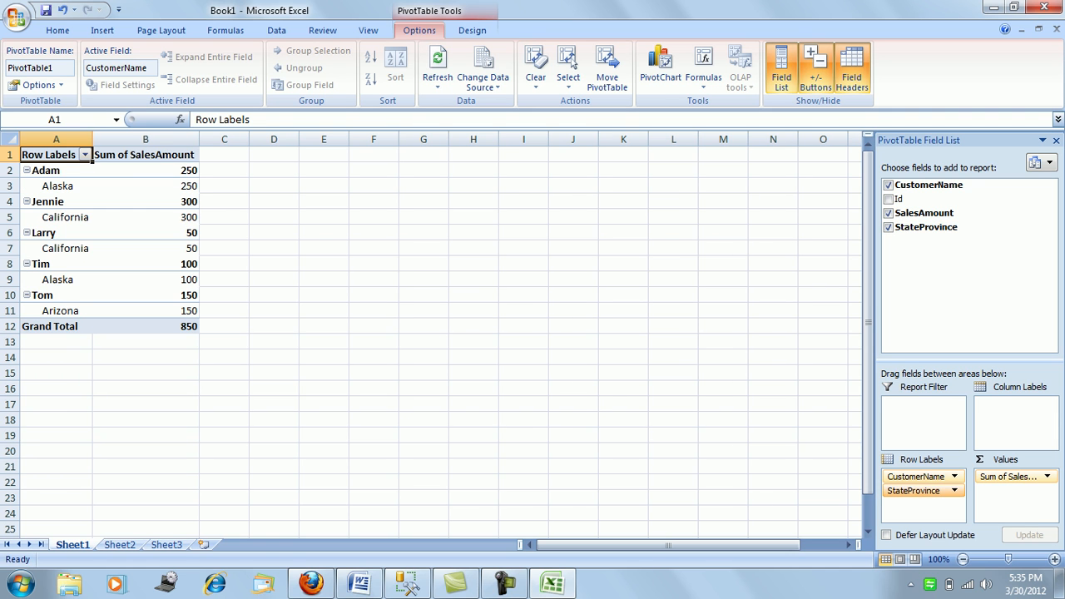
left_click_drag(913, 490, 1006, 403)
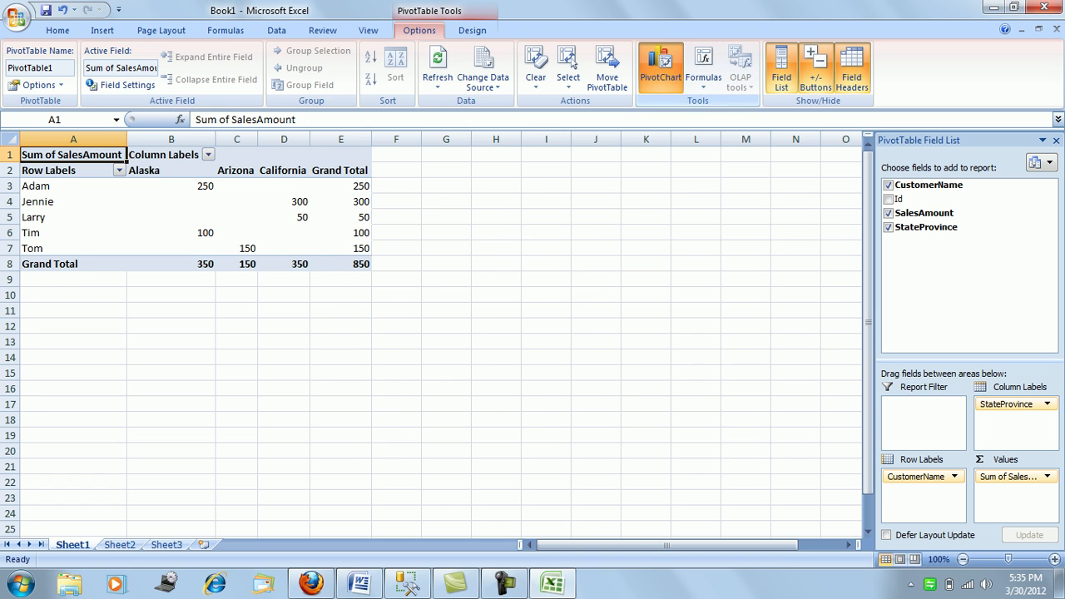
Insert a clustered column PivotChart based on the sales PivotTable.
left_click(660, 67)
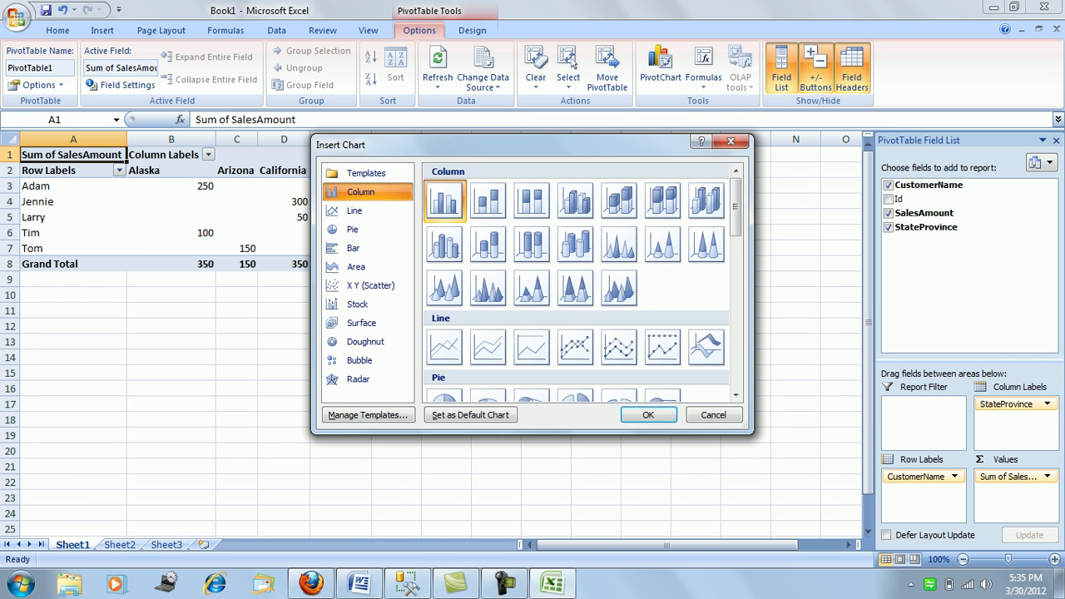
left_click(648, 414)
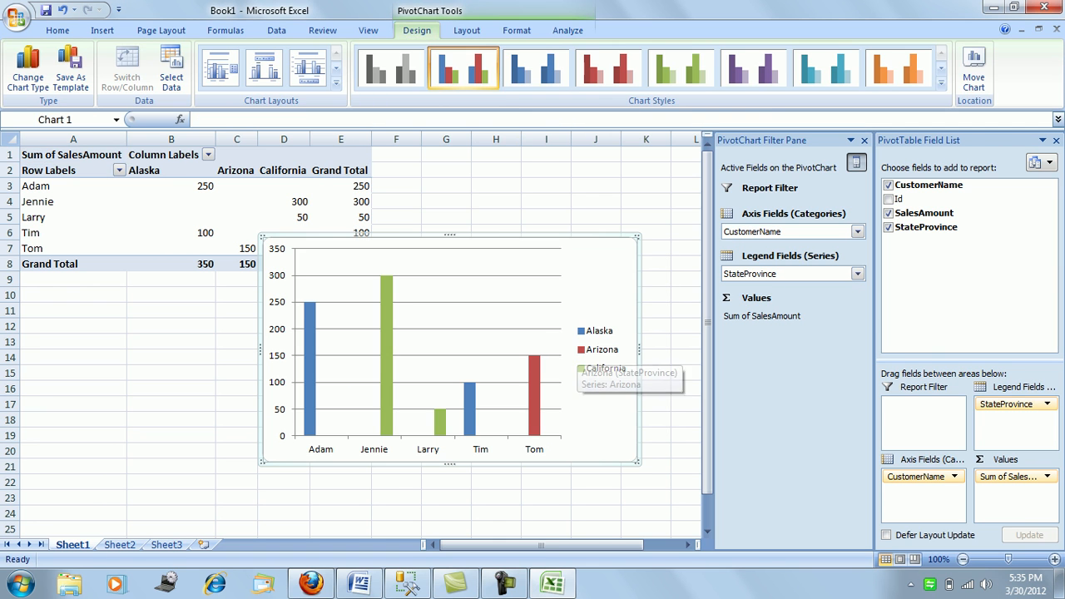